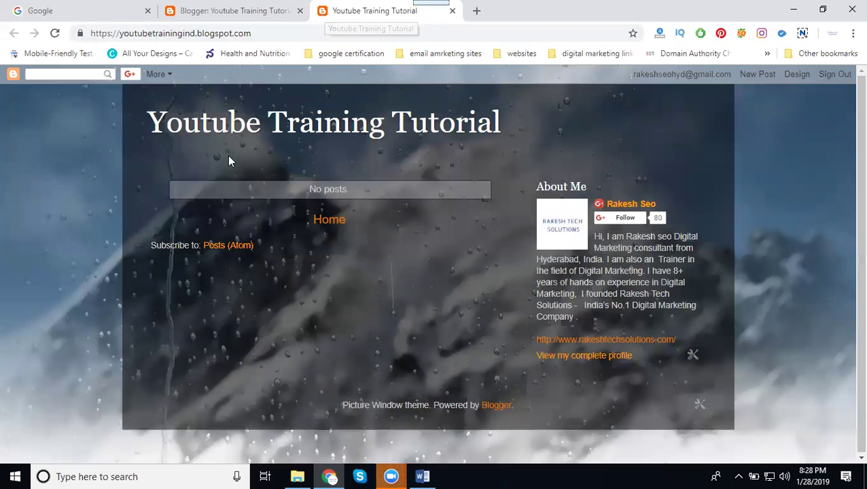
# Step: Open the blog's layout page in Blogger and look over its Favicon, Navbar, Header and Cross-Column sections
pyautogui.moveTo(154, 113); pyautogui.dragTo(500, 116)
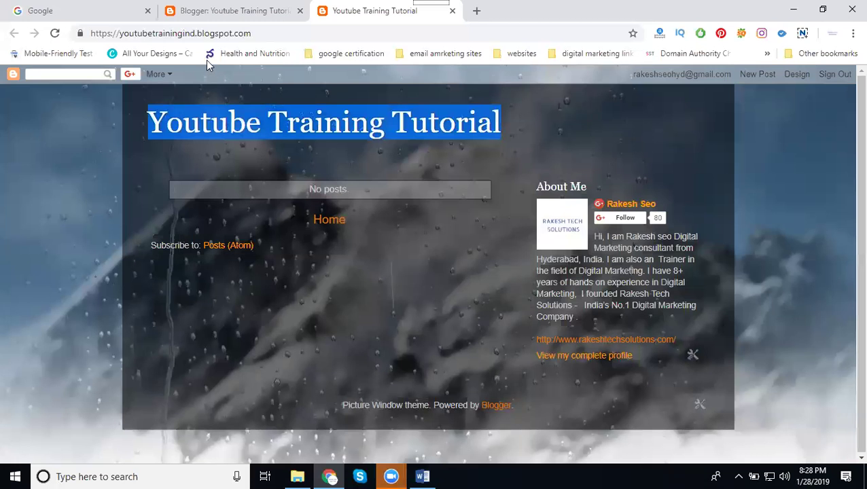
pyautogui.click(201, 15)
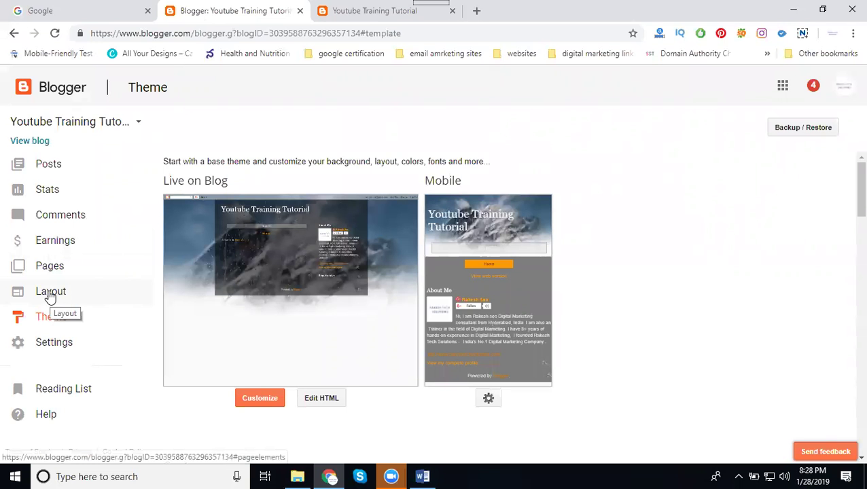
pyautogui.click(51, 292)
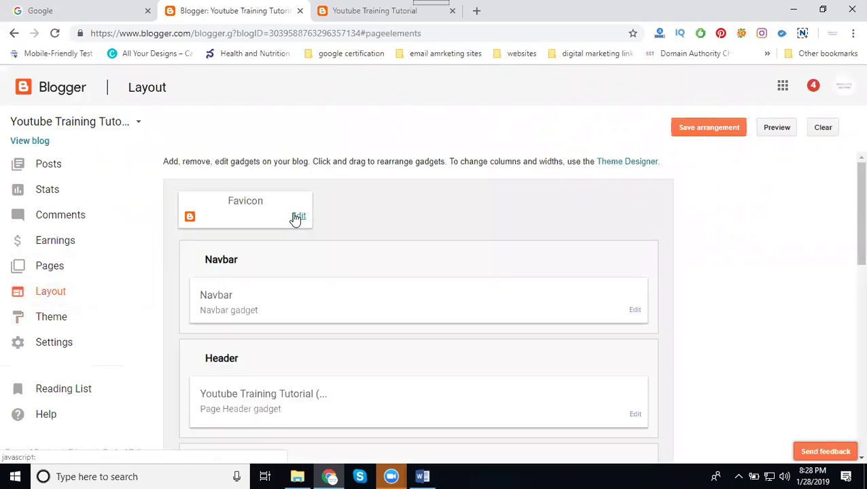
pyautogui.scroll(-2, 293, 217)
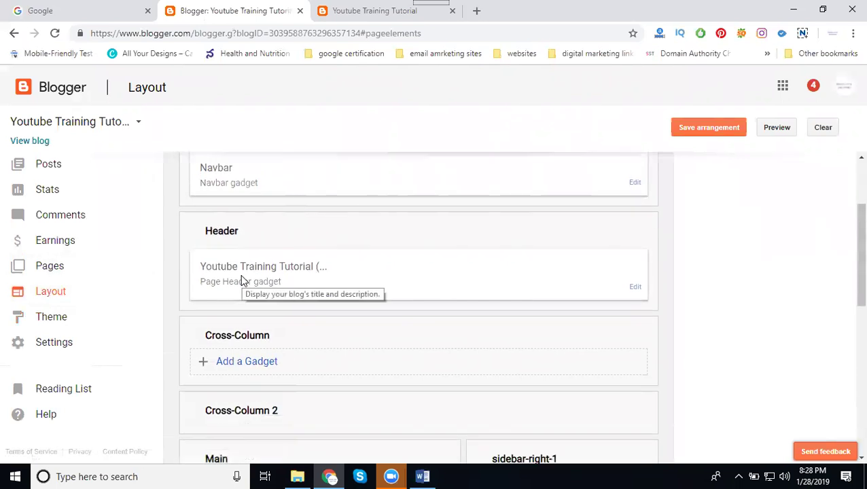
pyautogui.scroll(-1, 242, 278)
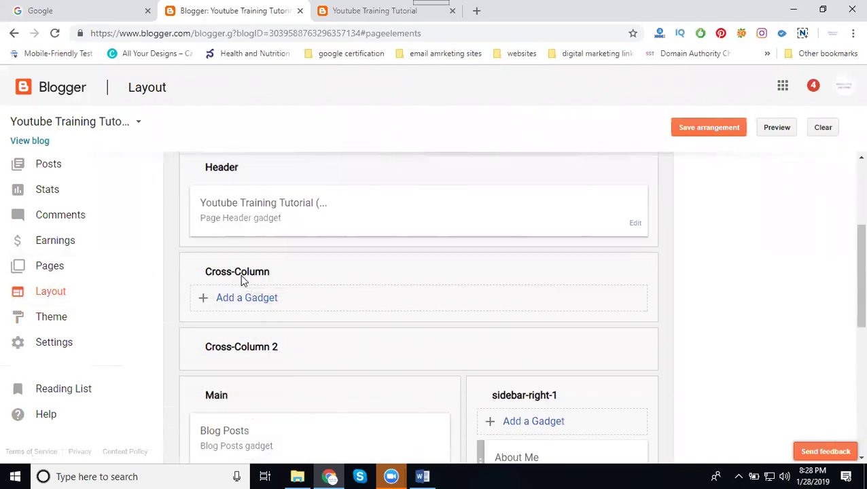
pyautogui.scroll(3, 242, 278)
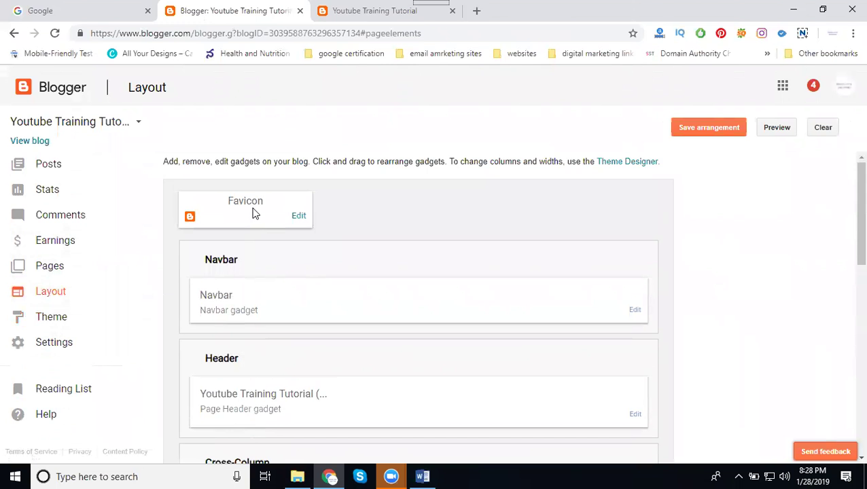
pyautogui.scroll(-2, 253, 213)
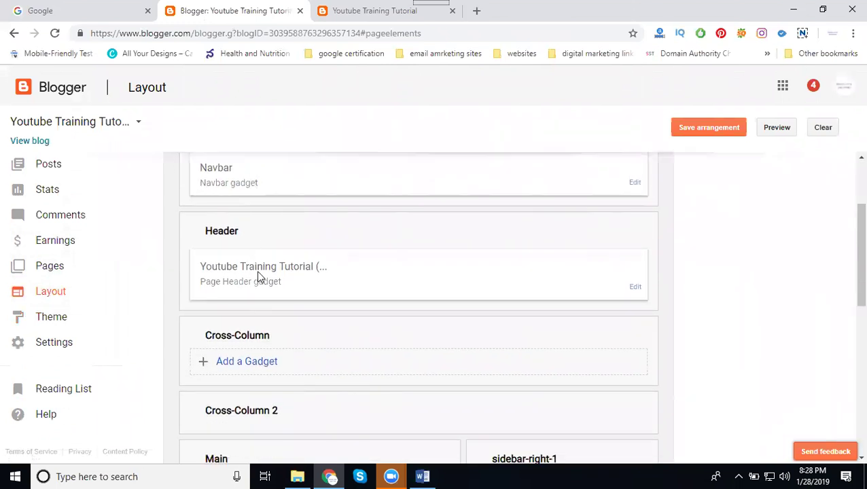
pyautogui.scroll(2, 257, 275)
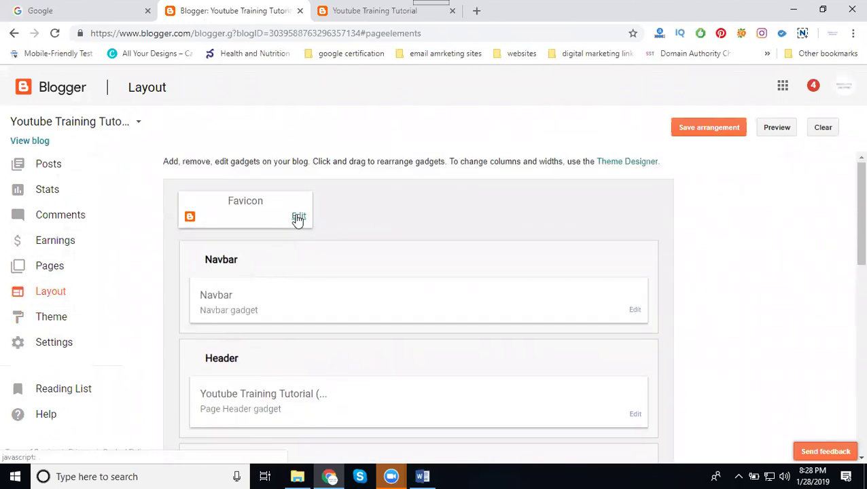
# Step: Upload r.png from the Desktop folder as the blog's custom favicon and save it
pyautogui.click(297, 218)
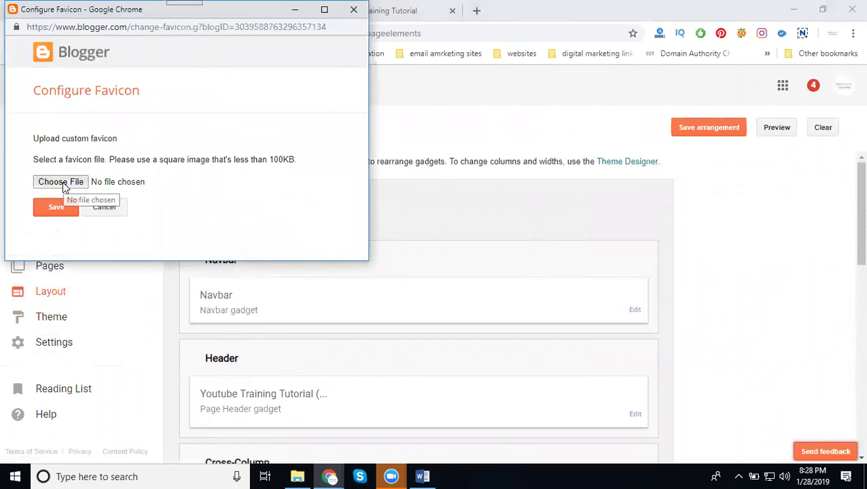
pyautogui.click(62, 182)
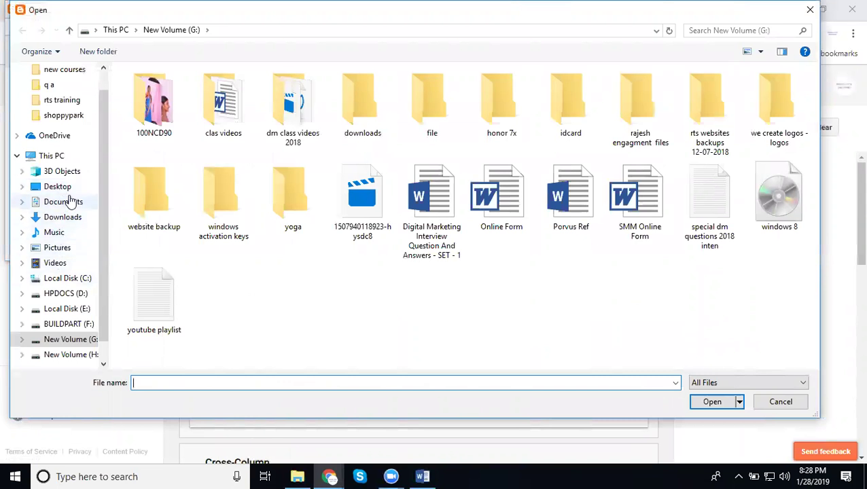
pyautogui.scroll(1, 61, 160)
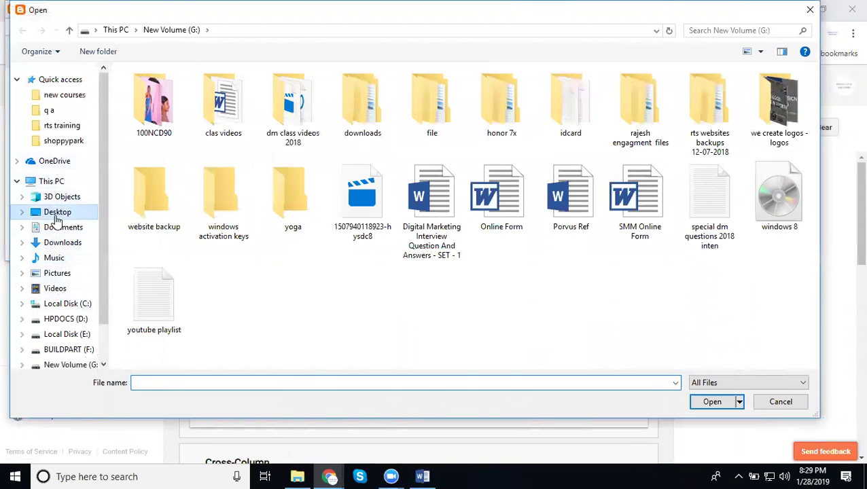
pyautogui.click(57, 215)
pyautogui.click(645, 205)
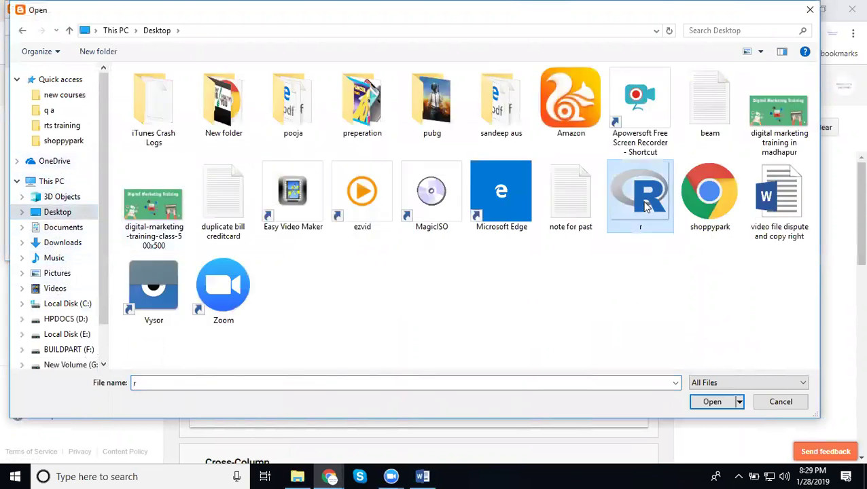
pyautogui.doubleClick(646, 205)
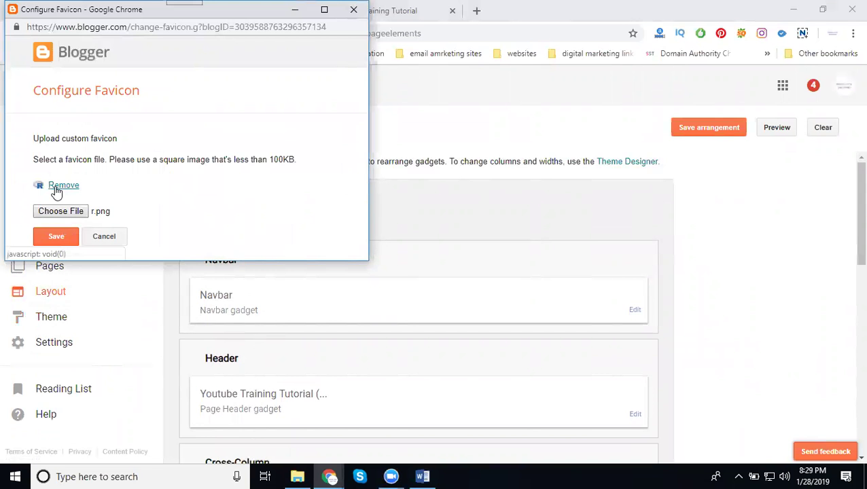
pyautogui.click(57, 237)
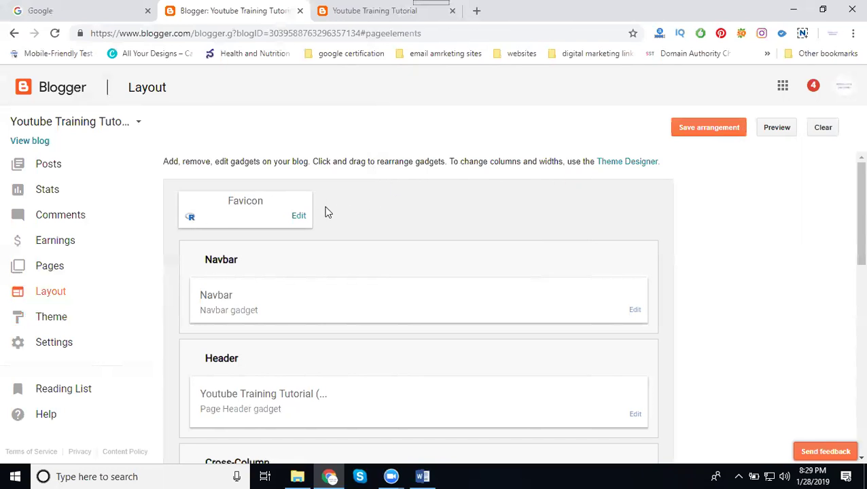
# Step: Remove the blog's custom favicon and save the favicon configuration
pyautogui.click(299, 218)
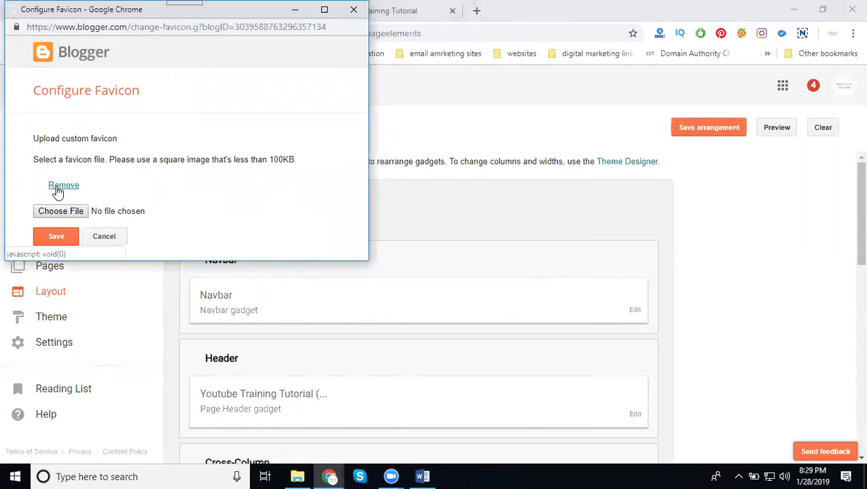
pyautogui.click(57, 186)
pyautogui.click(54, 211)
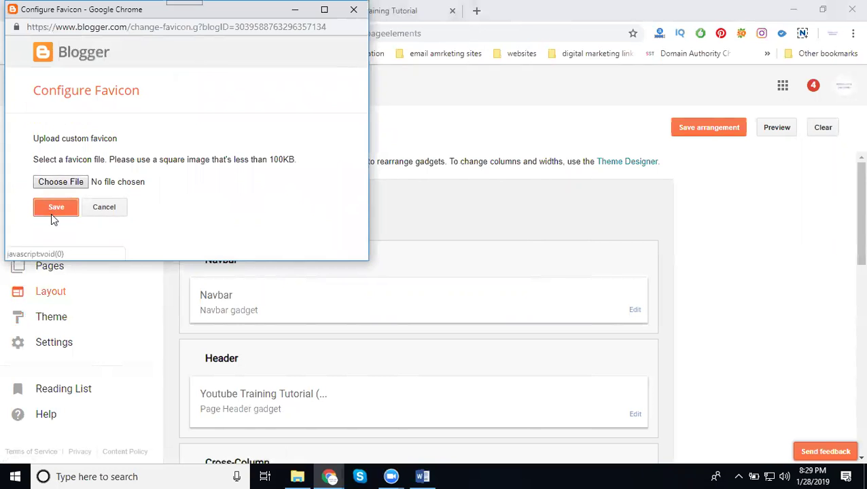
pyautogui.click(51, 211)
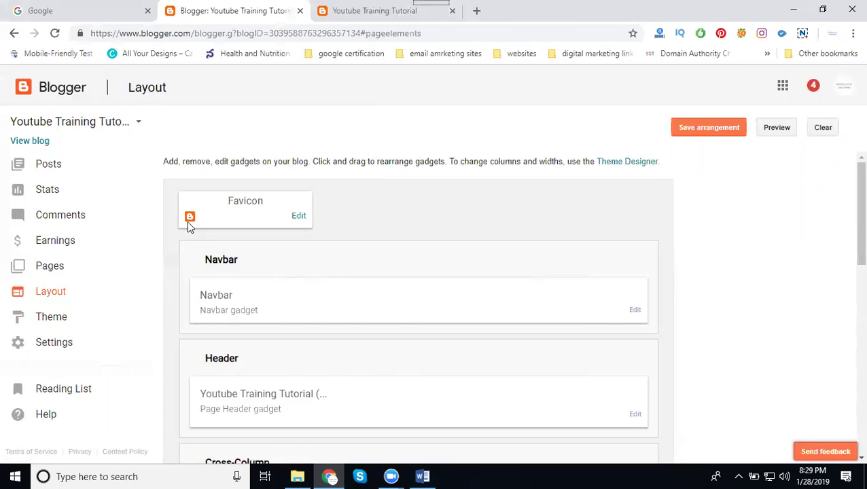
# Step: Configure the blog's favicon again with r.png from the Desktop and save it
pyautogui.click(299, 217)
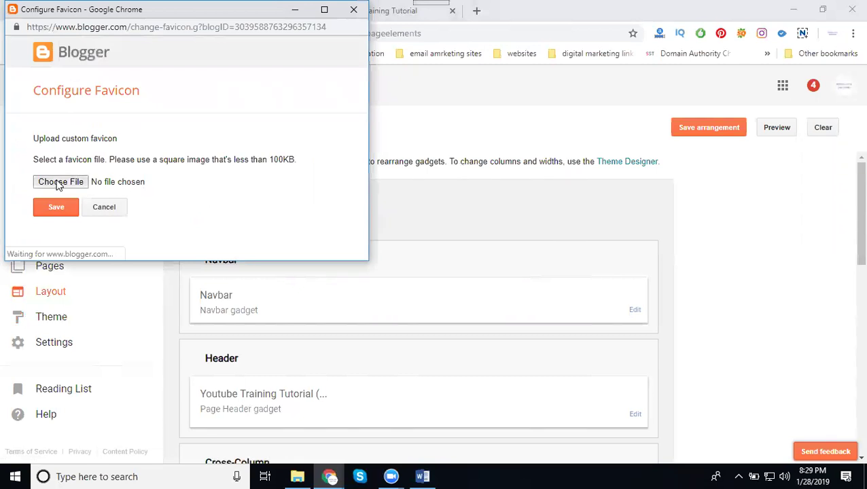
pyautogui.click(59, 182)
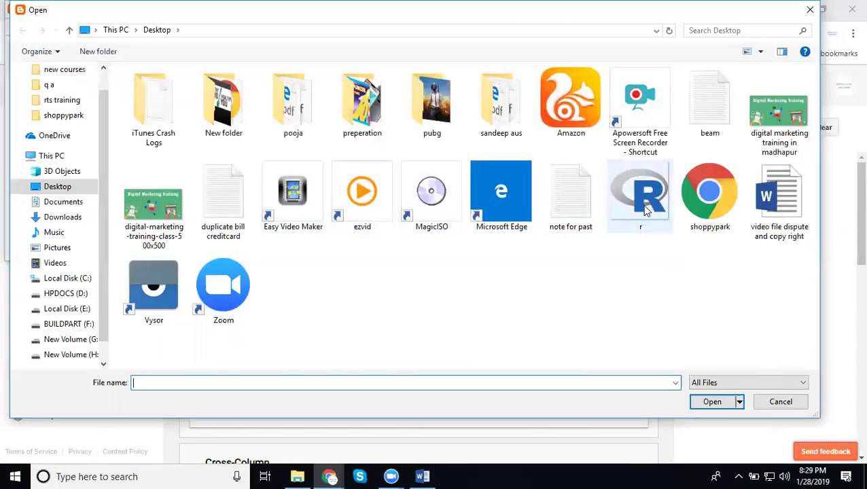
pyautogui.doubleClick(644, 206)
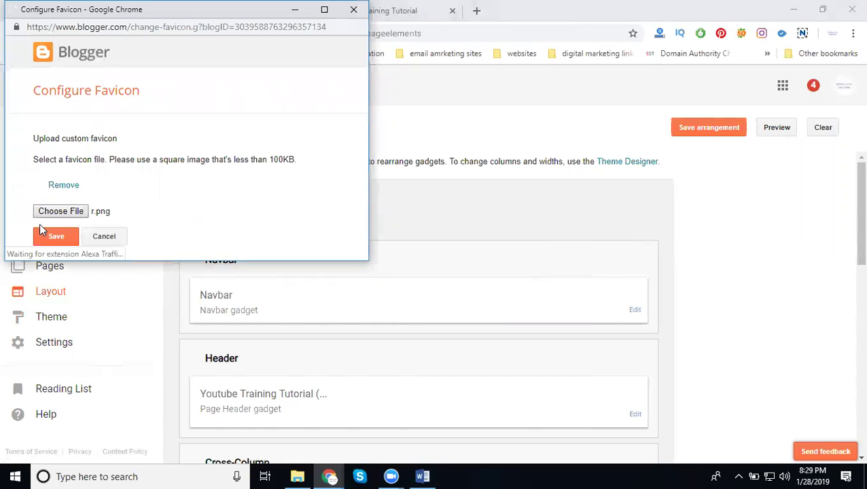
pyautogui.click(46, 239)
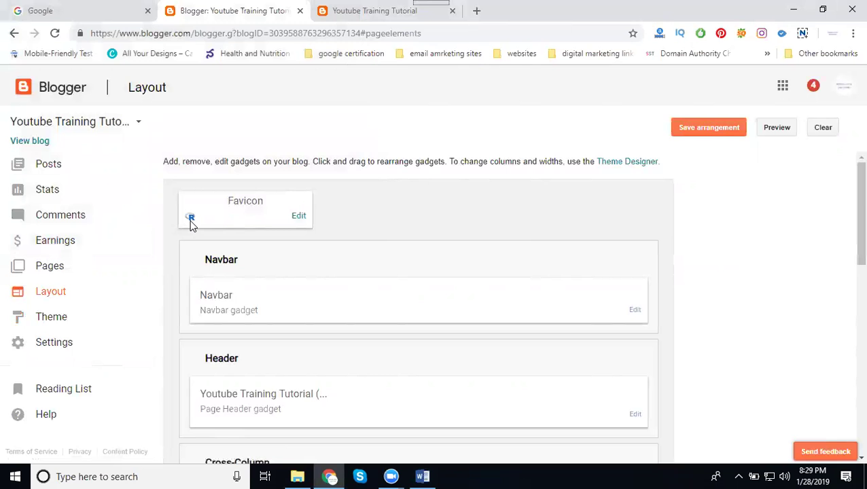
# Step: Save the layout arrangement and reload the live blog to check its favicon
pyautogui.click(712, 130)
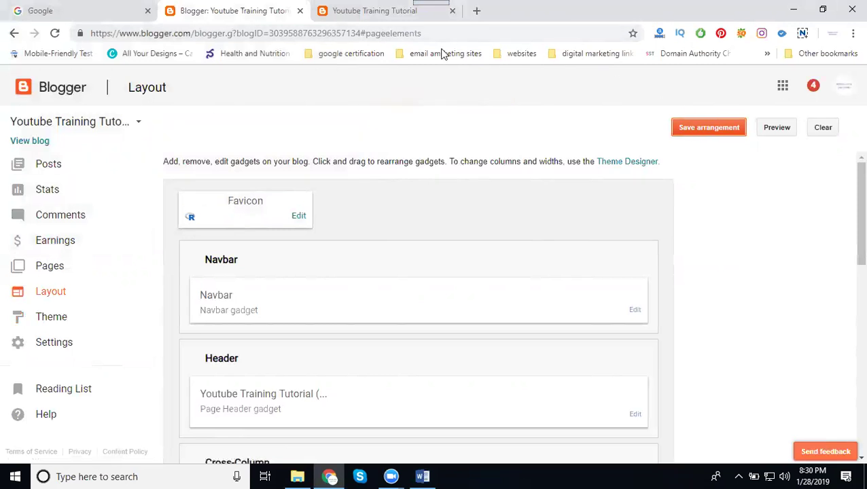
pyautogui.click(377, 11)
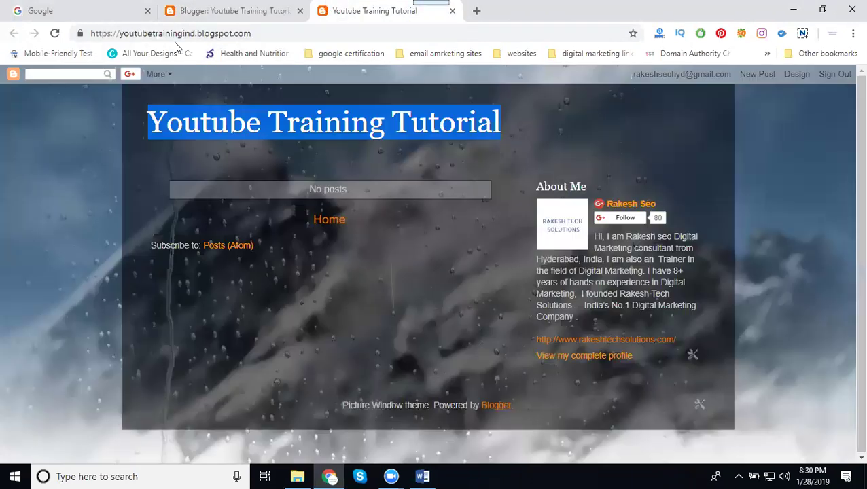
pyautogui.click(54, 33)
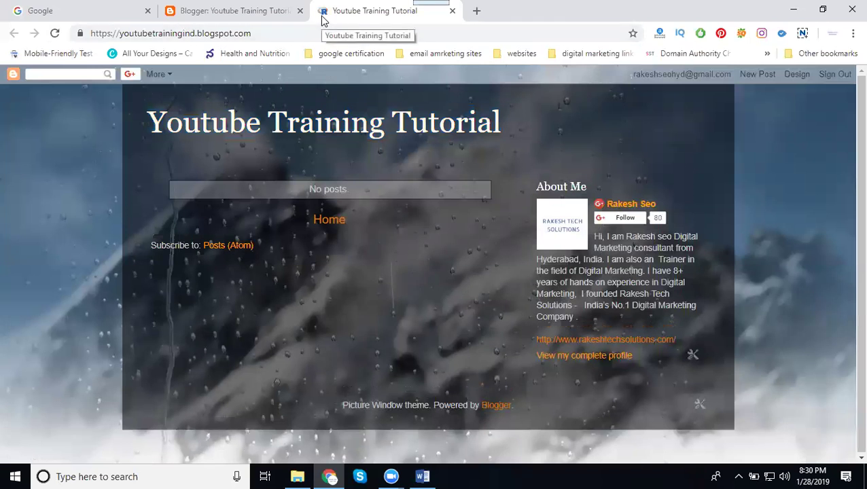
# Step: Open the Page Header gadget's configuration in the blog layout and add r.png from the computer as the header image
pyautogui.click(232, 19)
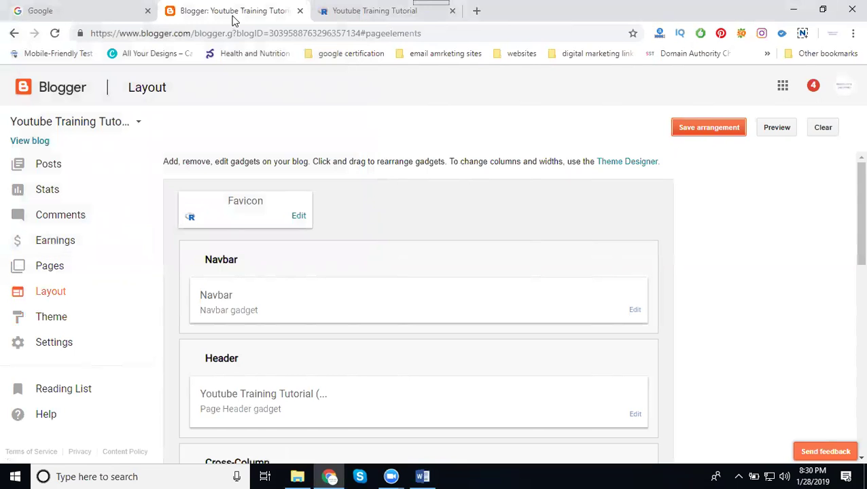
pyautogui.scroll(-2, 343, 180)
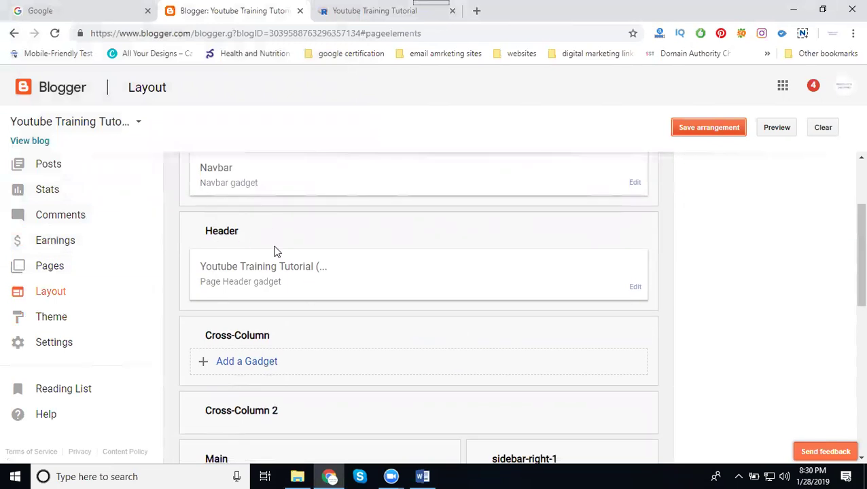
pyautogui.click(636, 286)
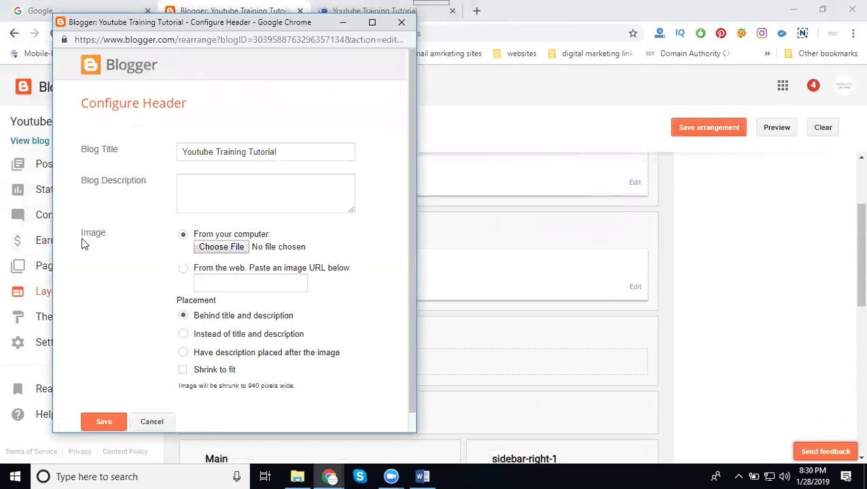
pyautogui.click(217, 250)
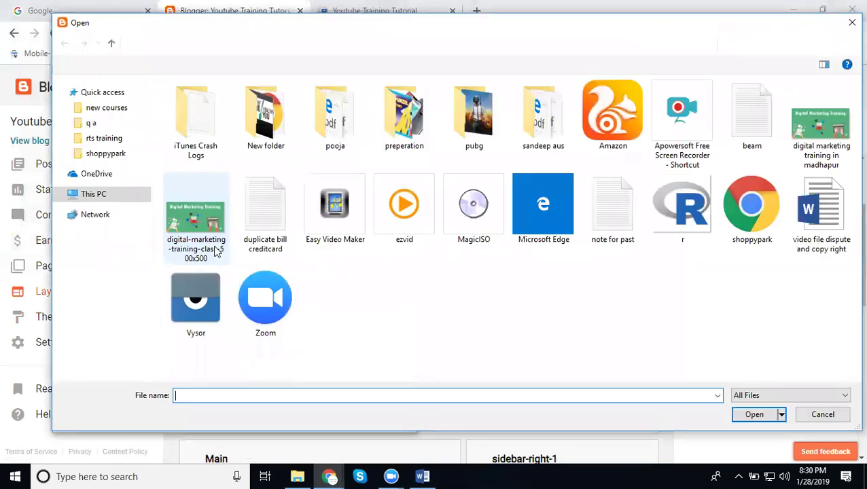
pyautogui.click(670, 228)
pyautogui.doubleClick(671, 228)
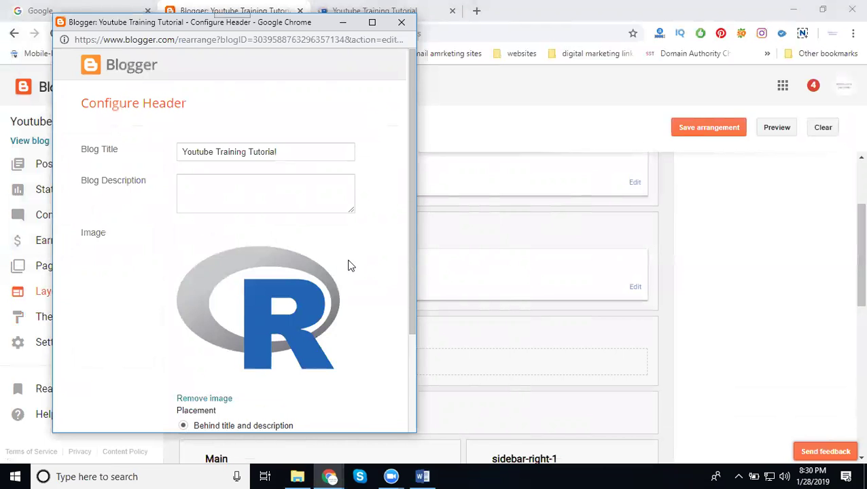
# Step: Set the header image's placement to "Instead of title and description" and save the header configuration
pyautogui.scroll(-2, 350, 265)
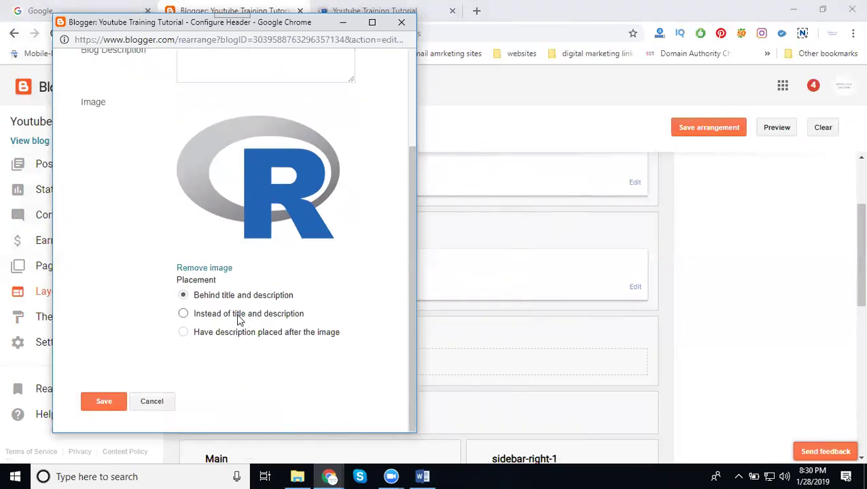
pyautogui.click(239, 317)
pyautogui.click(92, 404)
pyautogui.click(95, 406)
# Step: Save the layout arrangement with the new header image and reload the live blog to check the header
pyautogui.click(702, 132)
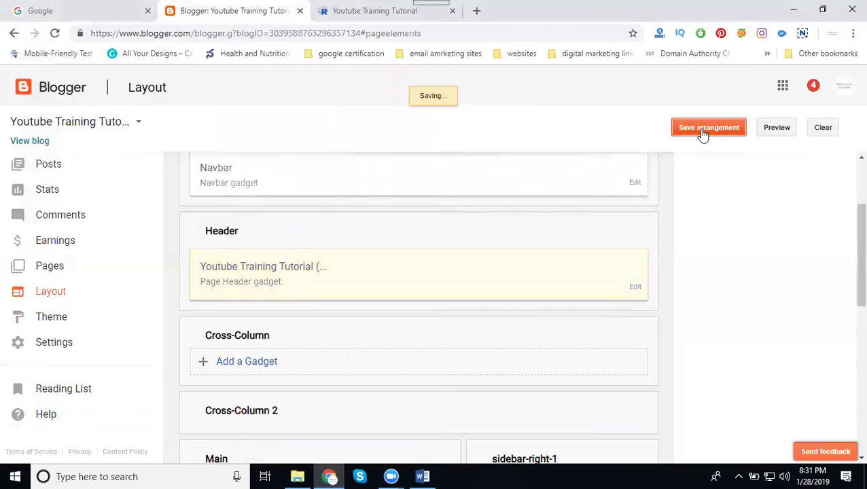
pyautogui.click(369, 11)
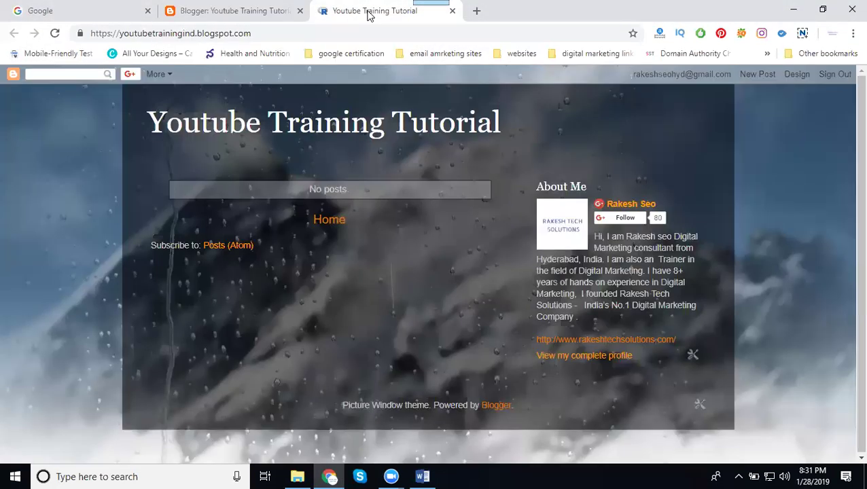
pyautogui.click(56, 34)
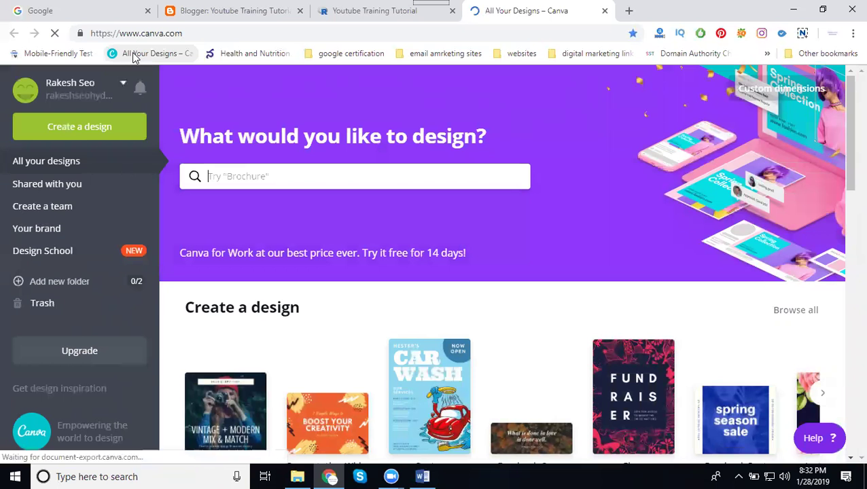
# Step: Create a new blank design with custom dimensions of 120 × 120 px for the logo
pyautogui.write('logo')
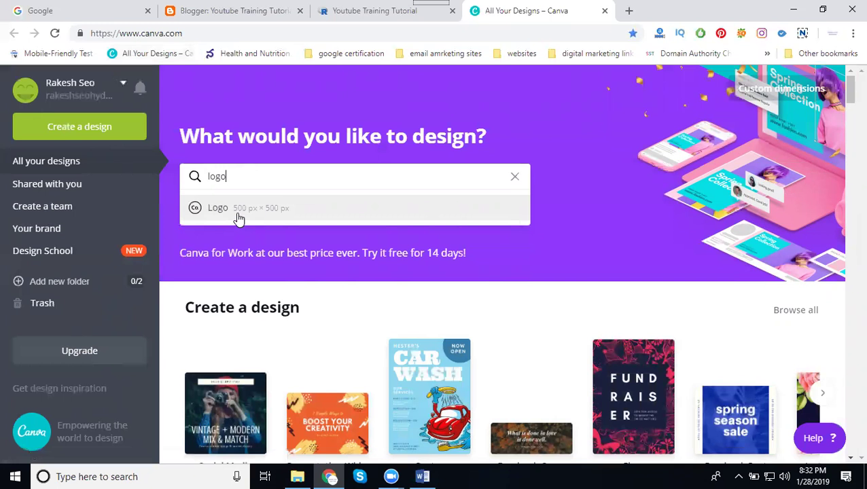
pyautogui.click(761, 94)
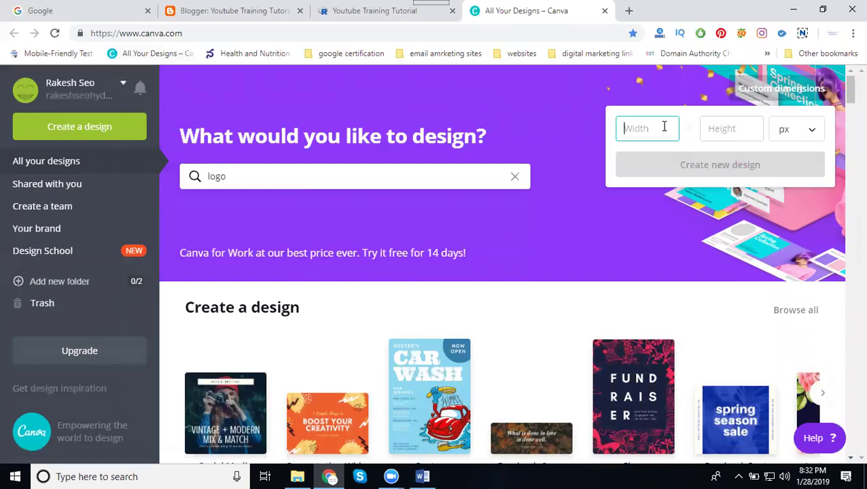
pyautogui.write('120')
pyautogui.press('Tab')
pyautogui.write('120')
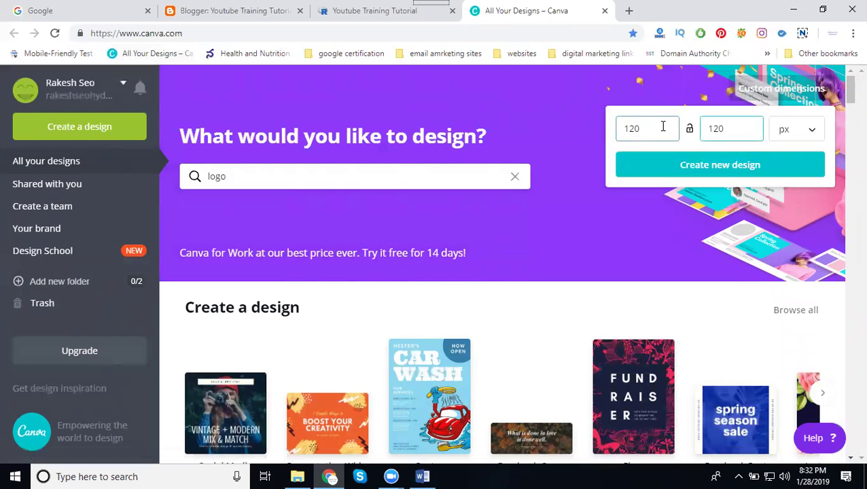
pyautogui.click(793, 131)
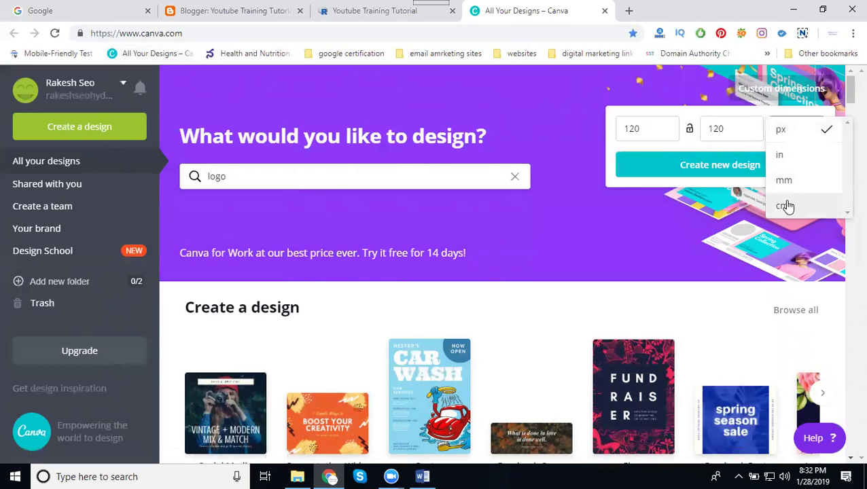
pyautogui.click(787, 136)
pyautogui.click(720, 163)
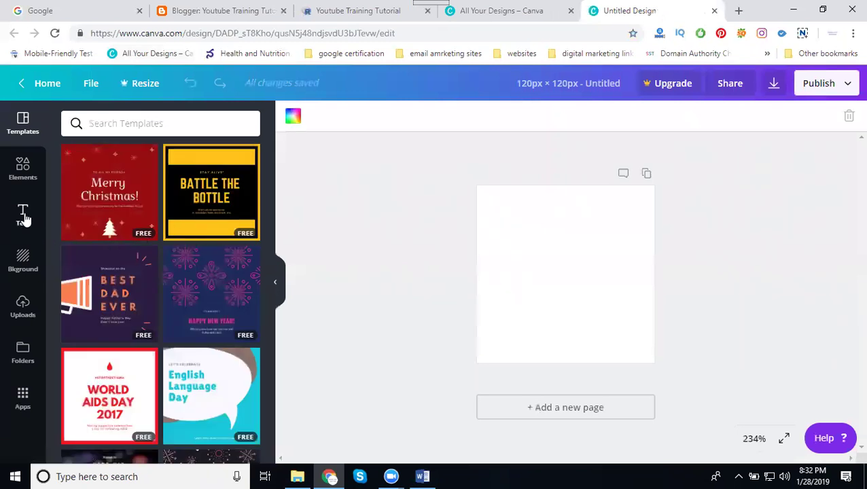
# Step: Browse the available templates and apply the black "Uphold the rule of law." template to the blank design
pyautogui.click(23, 216)
pyautogui.click(22, 168)
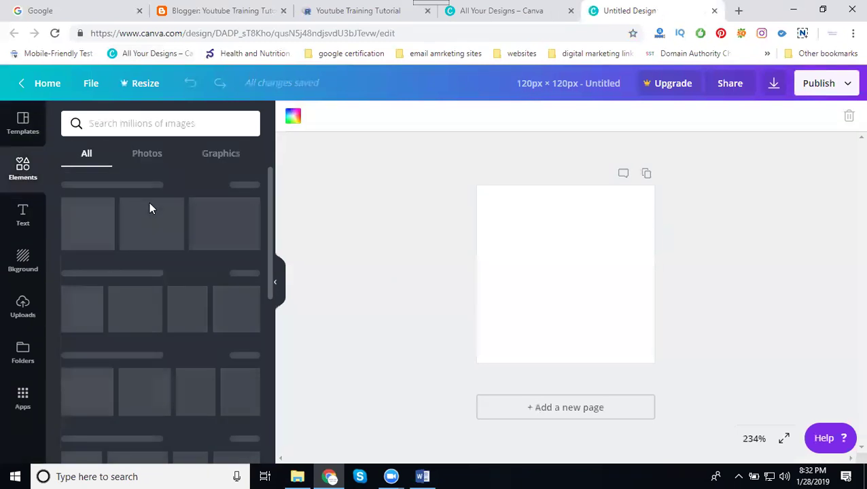
pyautogui.click(22, 119)
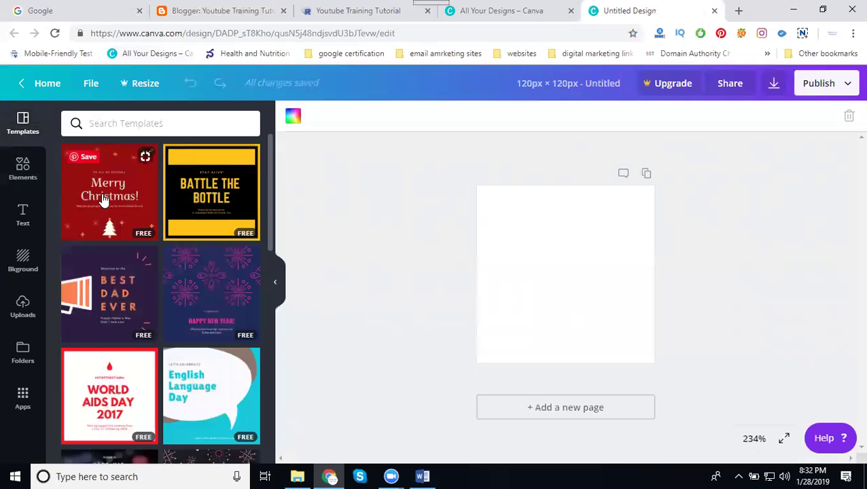
pyautogui.scroll(-2, 151, 219)
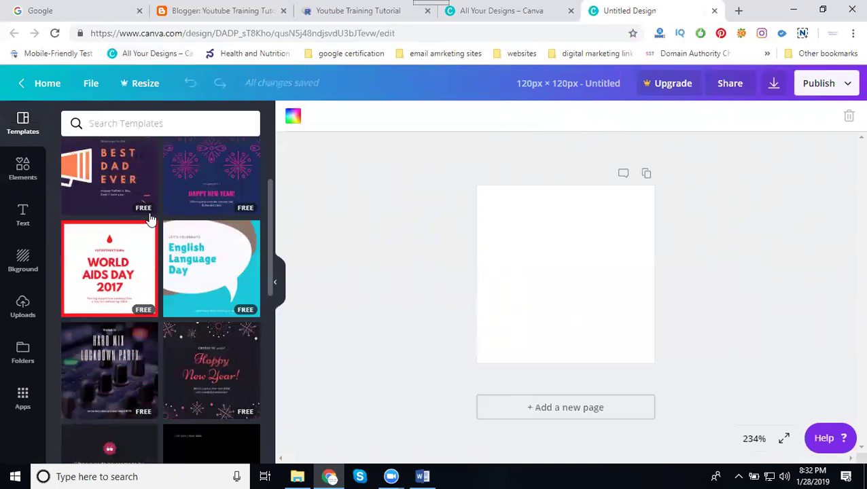
pyautogui.scroll(-4, 168, 270)
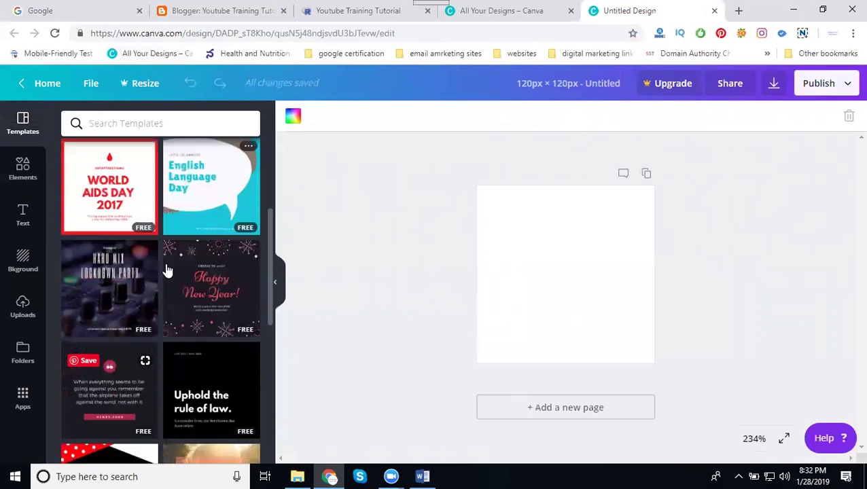
pyautogui.click(193, 230)
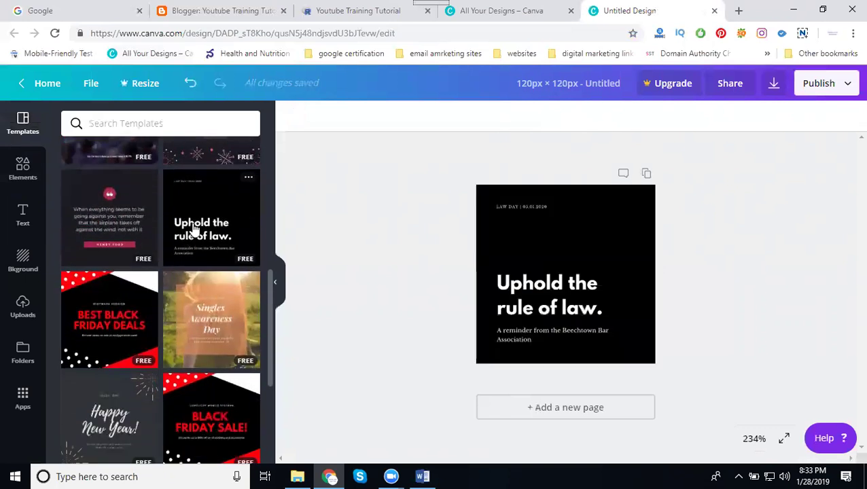
# Step: Apply the "Mat & Canvas" template with the pink brush stroke to the design
pyautogui.scroll(-2, 113, 326)
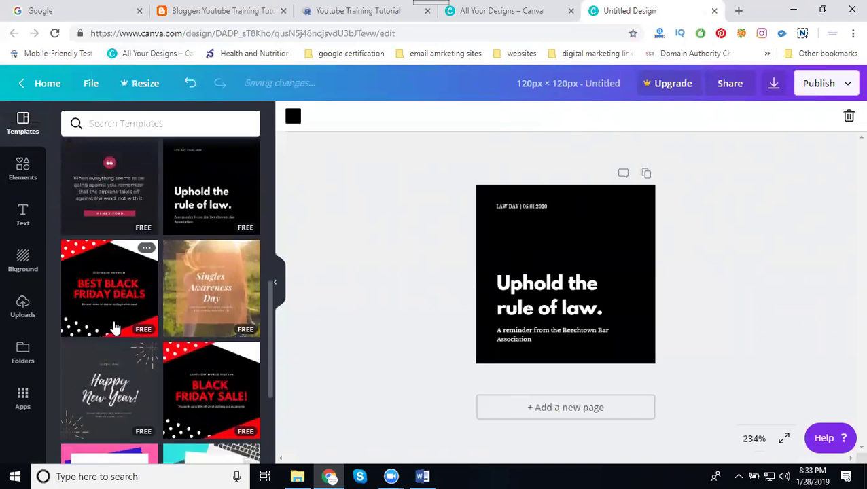
pyautogui.scroll(-4, 114, 306)
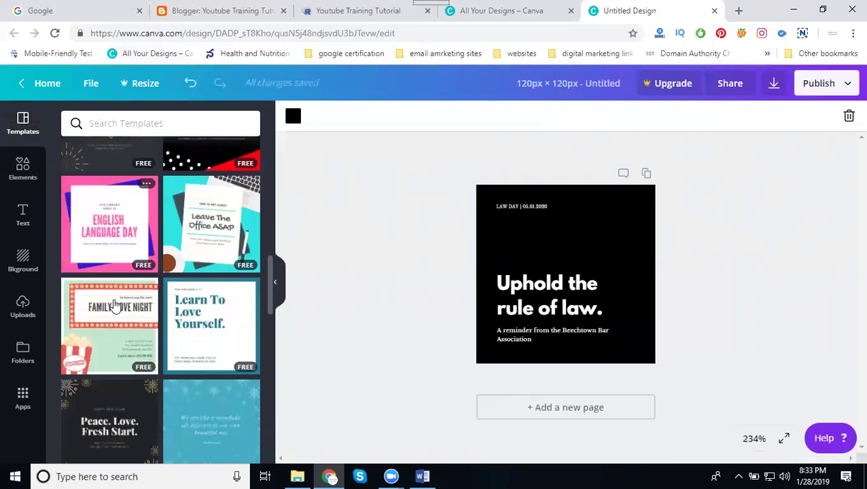
pyautogui.scroll(-4, 114, 305)
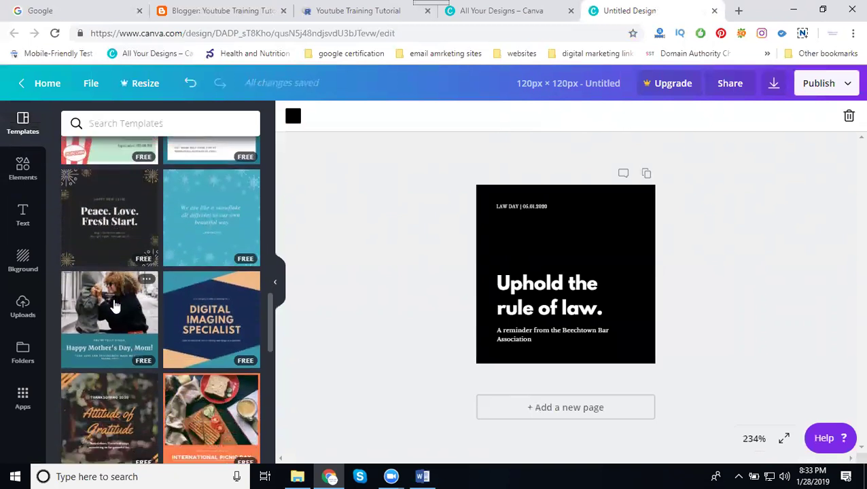
pyautogui.scroll(-3, 114, 306)
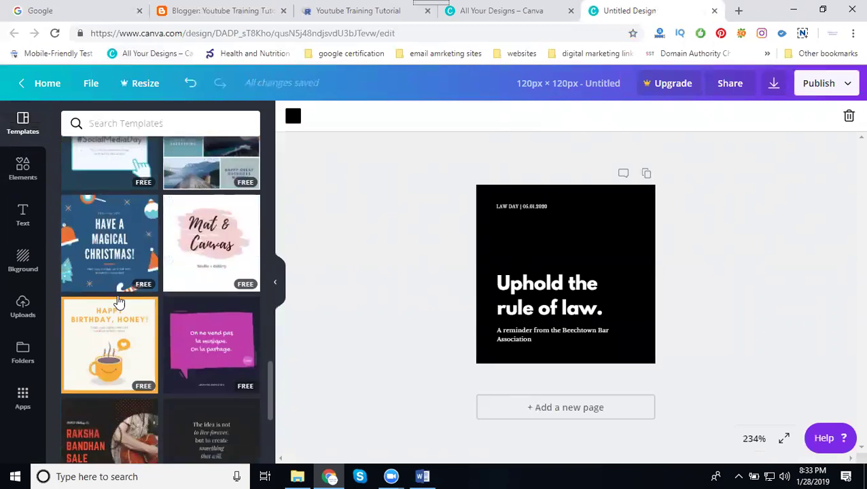
pyautogui.click(235, 227)
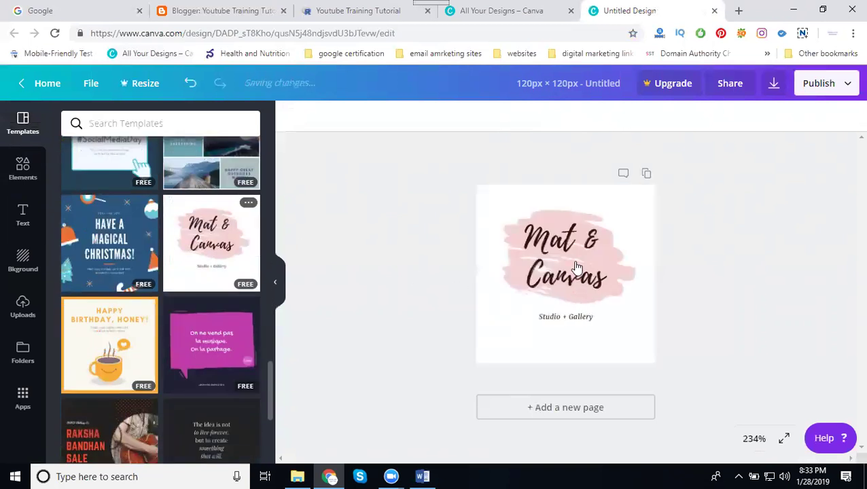
# Step: Replace the "Mat & Canvas" heading with "Youtube", "TRaining" and "Tutorial" on three separate lines
pyautogui.doubleClick(577, 262)
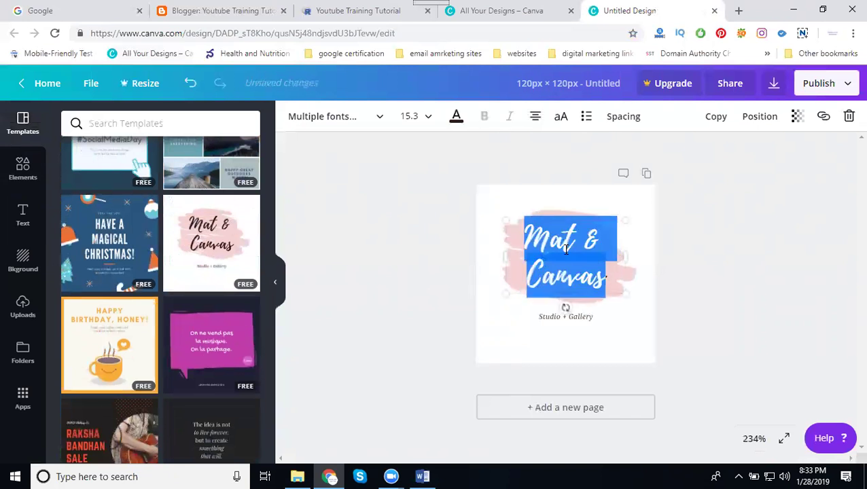
pyautogui.write('Youtube')
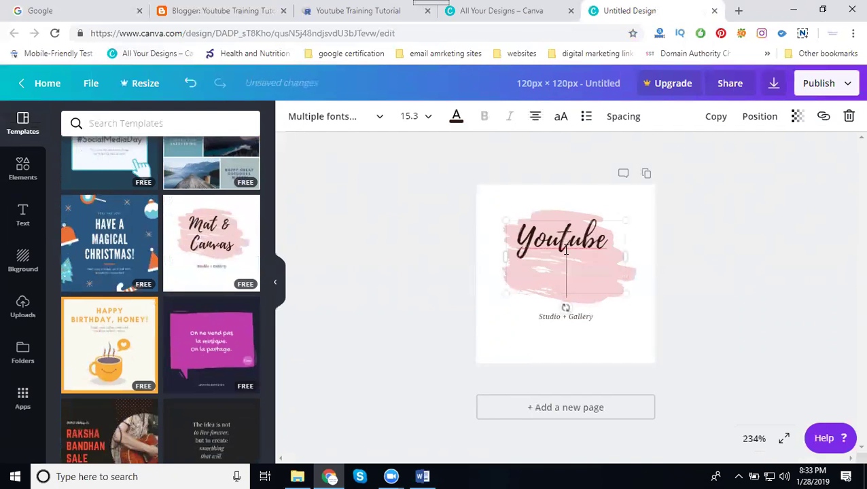
pyautogui.press('Return')
pyautogui.write('TRaining')
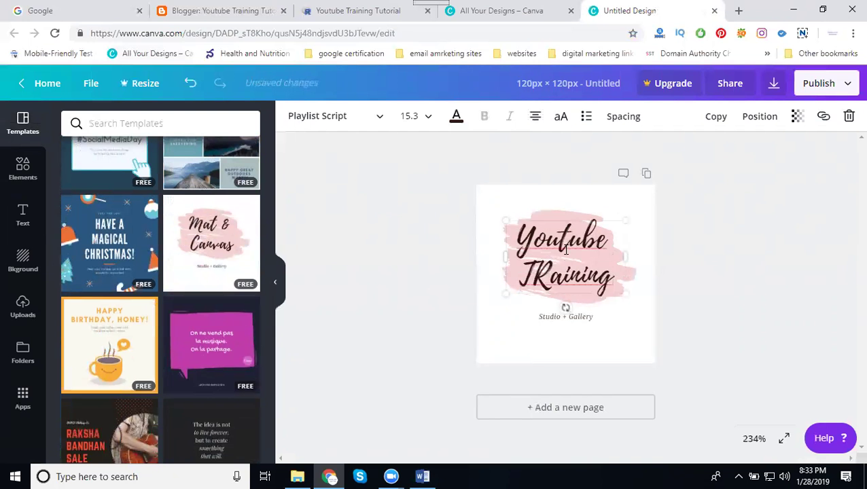
pyautogui.press('Return')
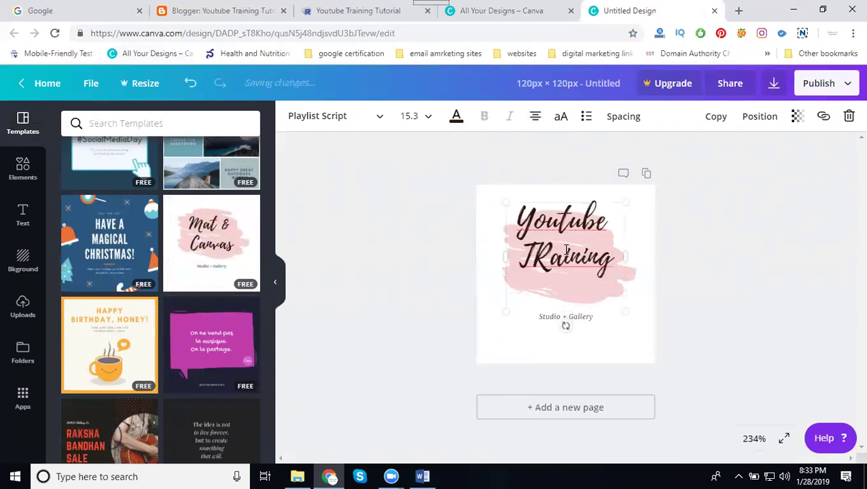
pyautogui.write('Tutorial')
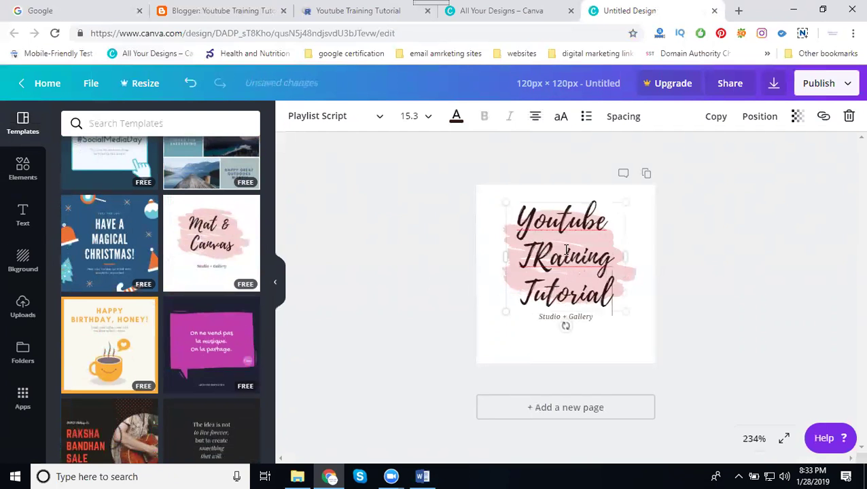
pyautogui.press('Escape')
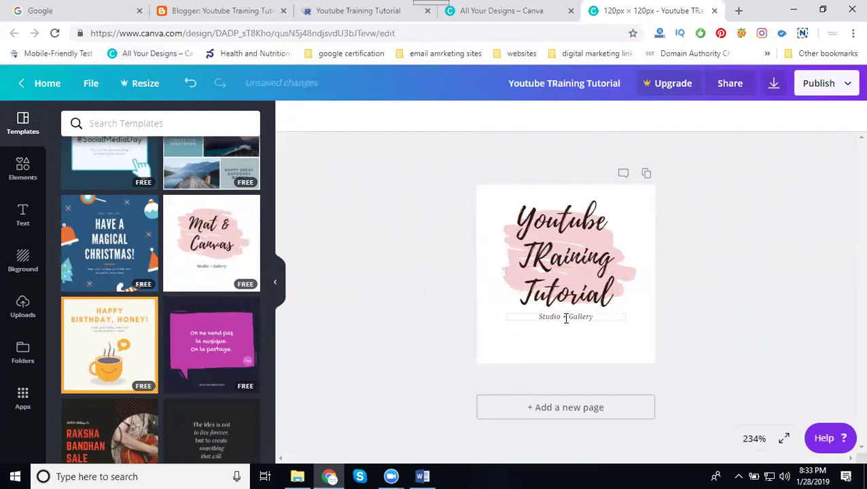
# Step: Delete the "Studio + Gallery" subtitle and correct the heading's second line to "Training"
pyautogui.doubleClick(565, 317)
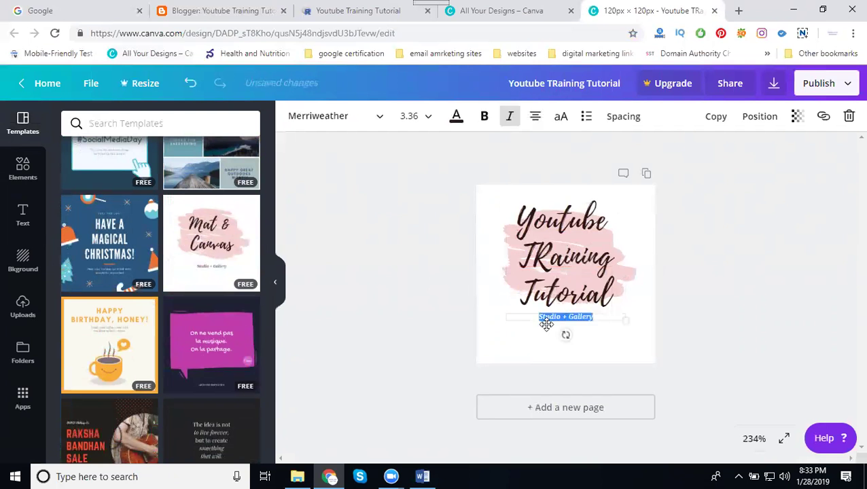
pyautogui.press('Delete')
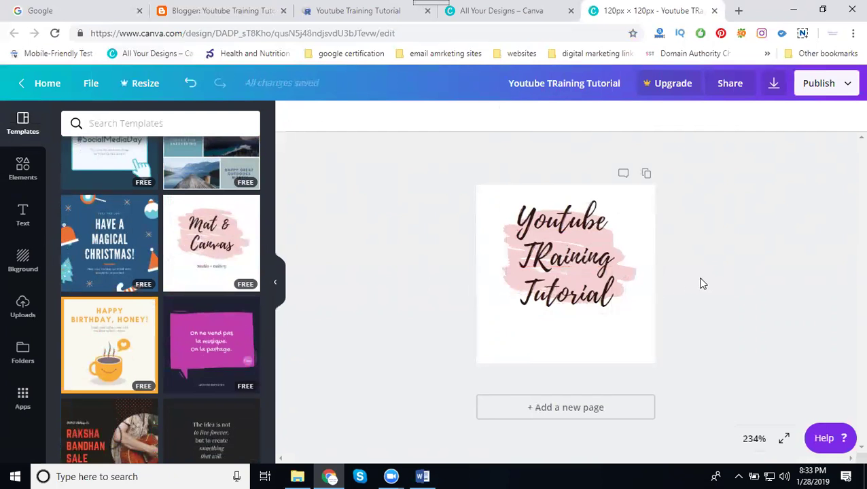
pyautogui.click(547, 255)
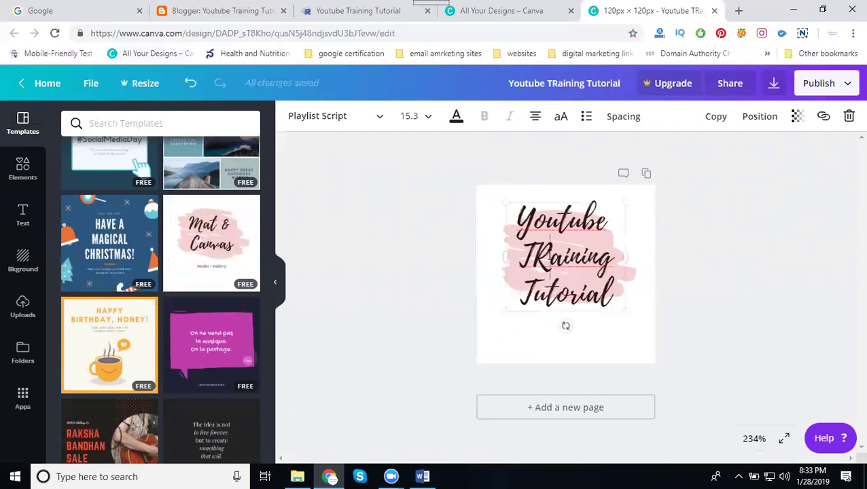
pyautogui.press('BackSpace')
pyautogui.write('r')
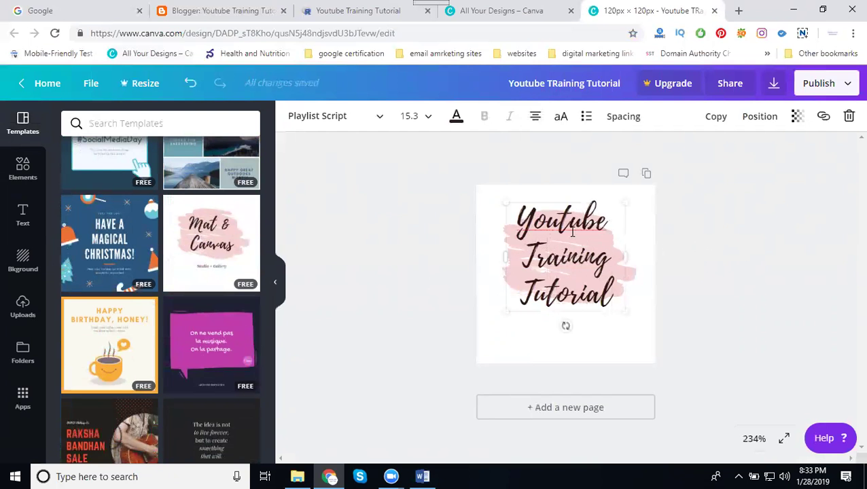
pyautogui.doubleClick(572, 232)
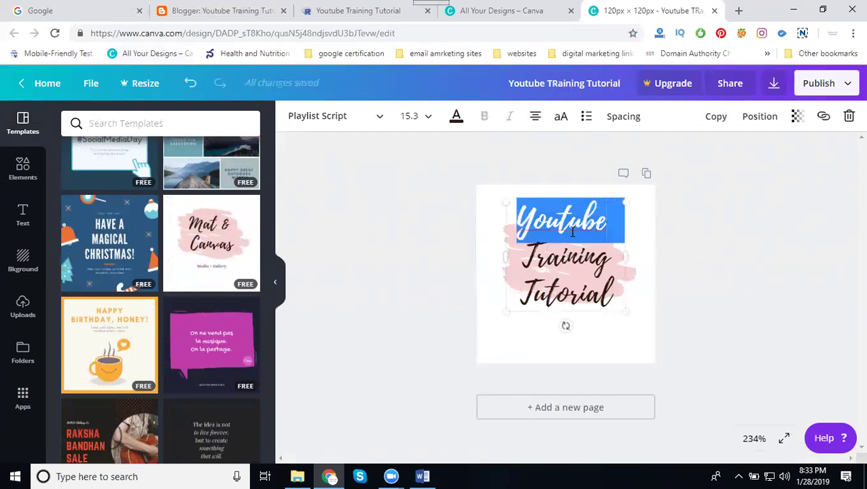
pyautogui.hotkey('ctrl', 'a')
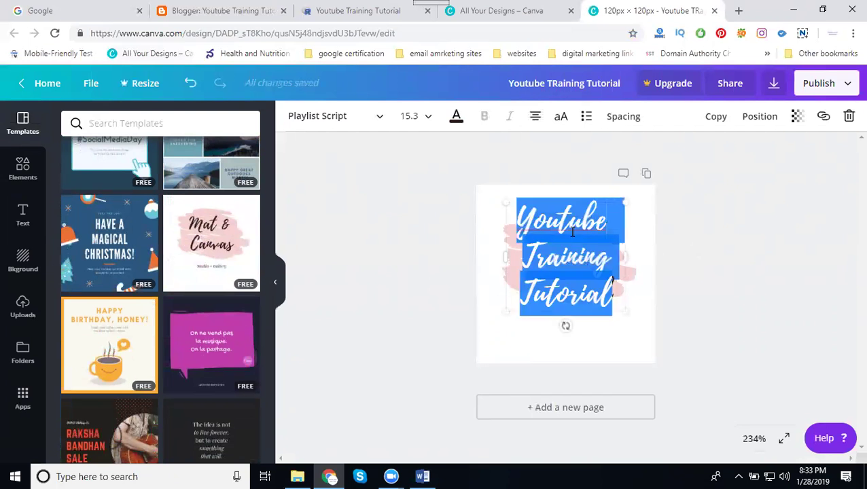
pyautogui.click(324, 123)
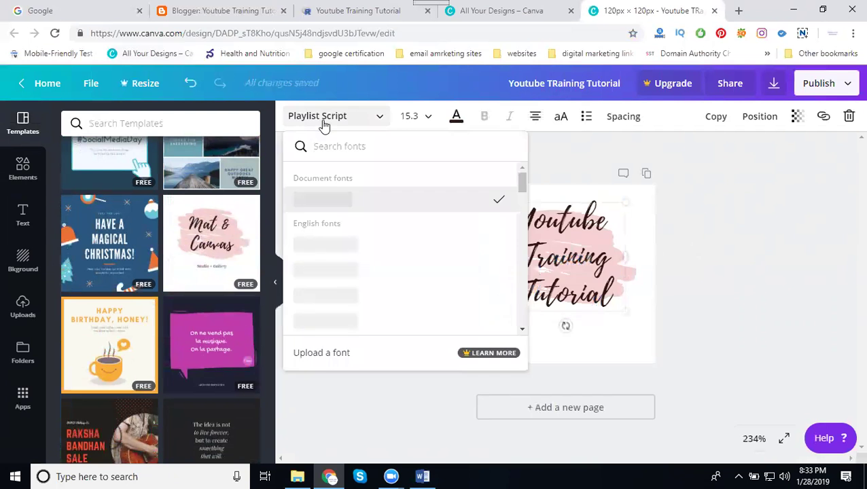
pyautogui.scroll(-1, 340, 230)
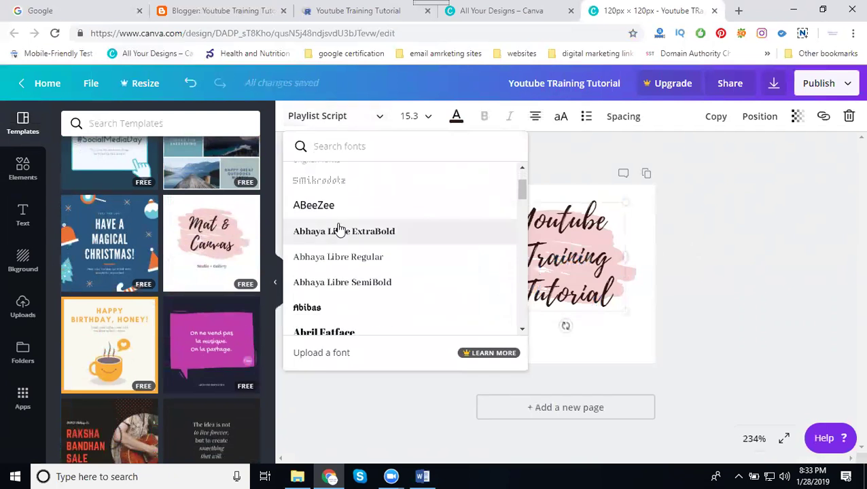
pyautogui.scroll(-1, 340, 229)
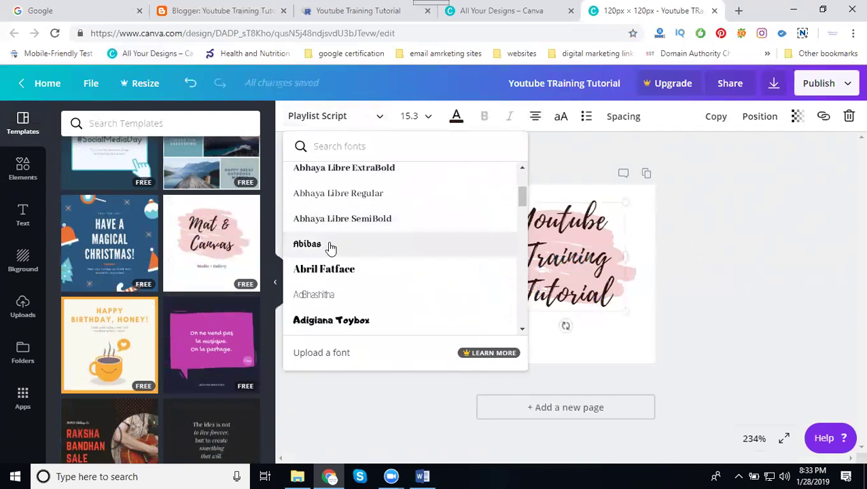
pyautogui.click(715, 215)
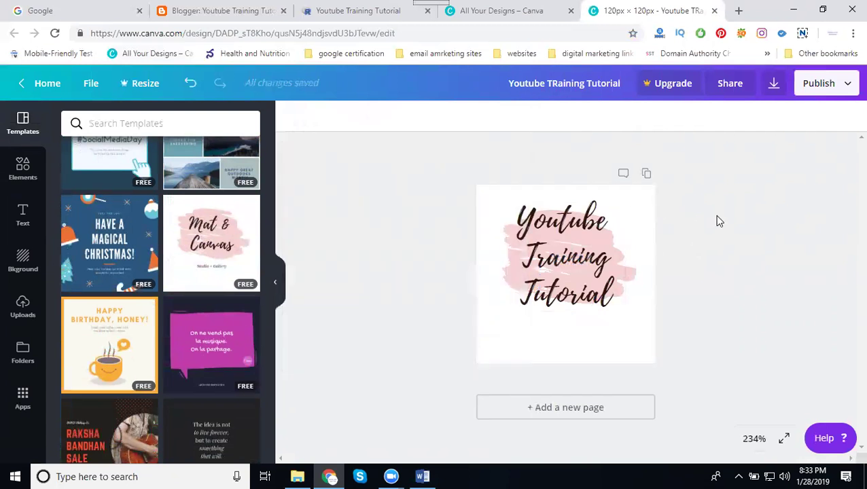
pyautogui.click(592, 244)
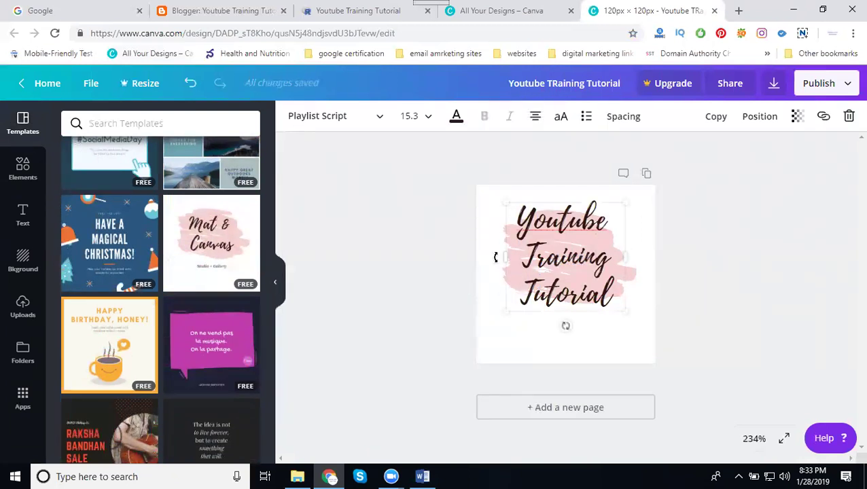
pyautogui.click(691, 263)
# Step: Enlarge the pink brush stroke to nearly the full canvas width and place the heading text over it
pyautogui.doubleClick(563, 245)
pyautogui.moveTo(504, 239); pyautogui.dragTo(539, 236)
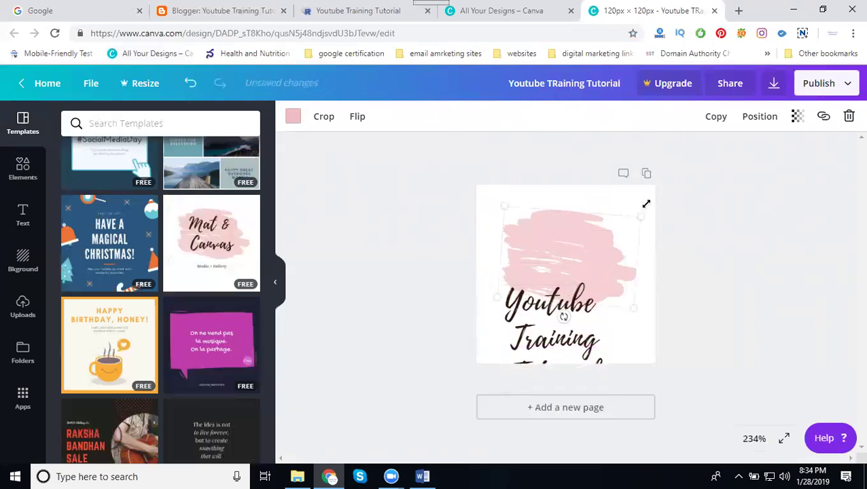
pyautogui.moveTo(640, 208); pyautogui.dragTo(648, 201)
pyautogui.moveTo(491, 298); pyautogui.dragTo(479, 318)
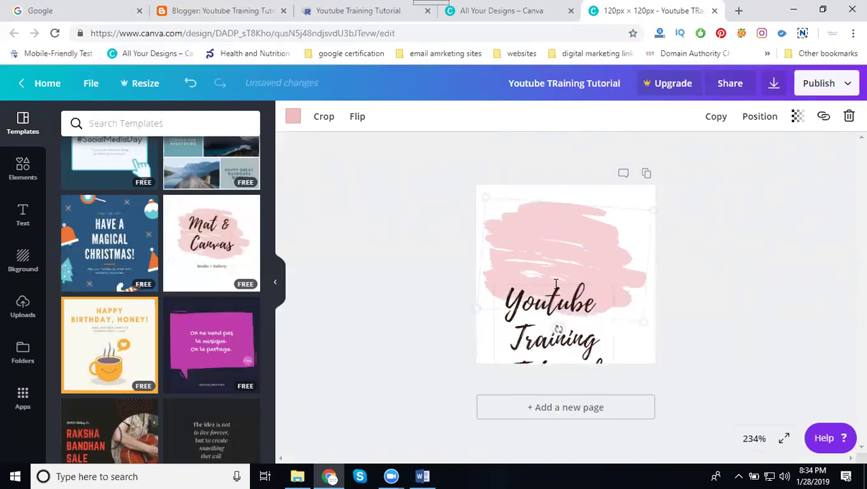
pyautogui.moveTo(551, 280); pyautogui.dragTo(557, 195)
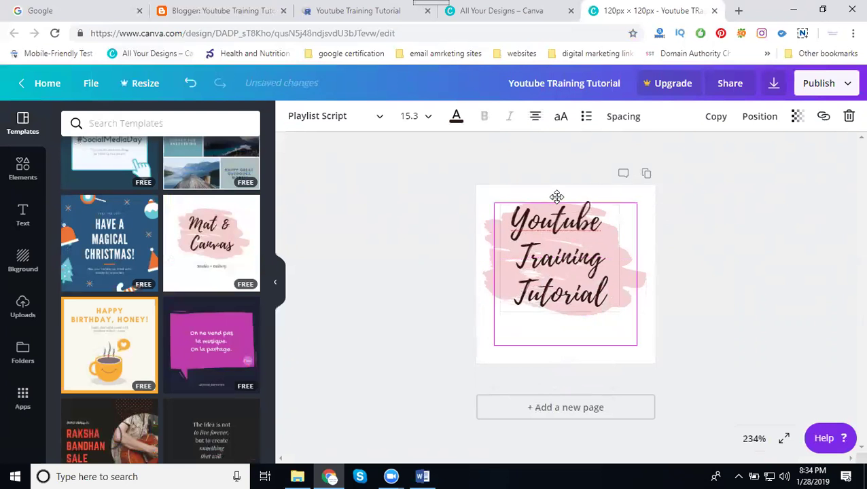
# Step: Download the finished logo design as a PNG file and dismiss the Canva for Work offer
pyautogui.click(750, 197)
pyautogui.click(818, 87)
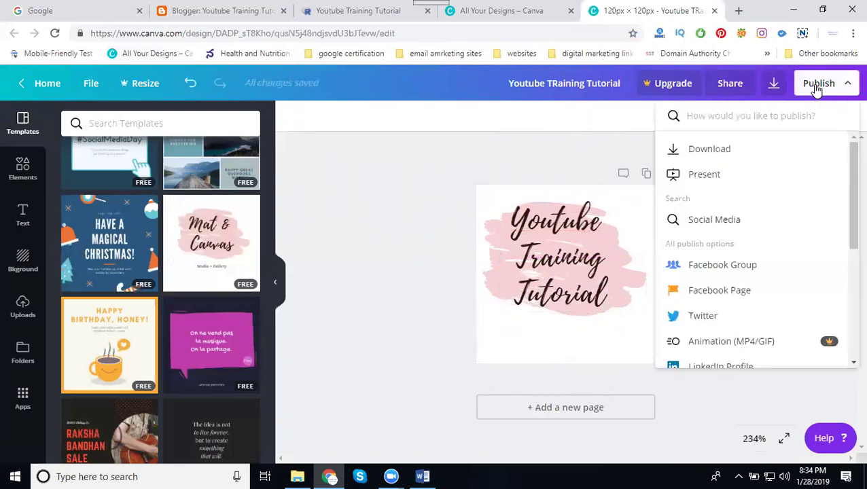
pyautogui.click(695, 155)
pyautogui.click(711, 178)
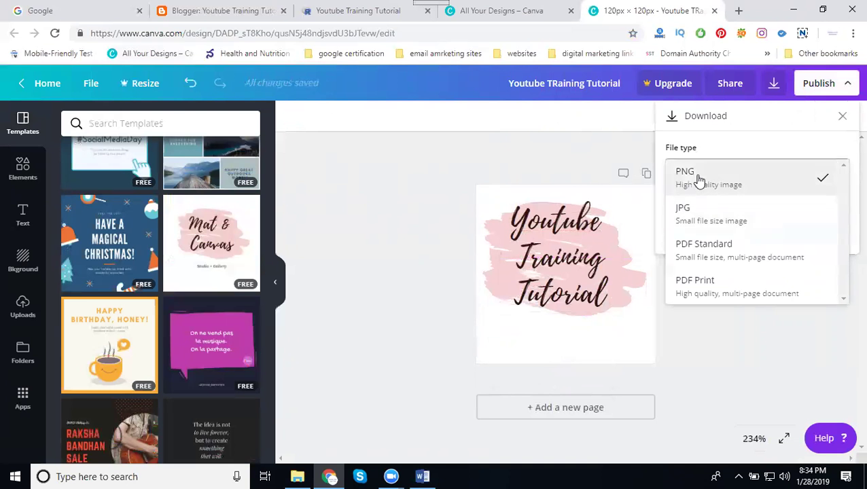
pyautogui.click(698, 178)
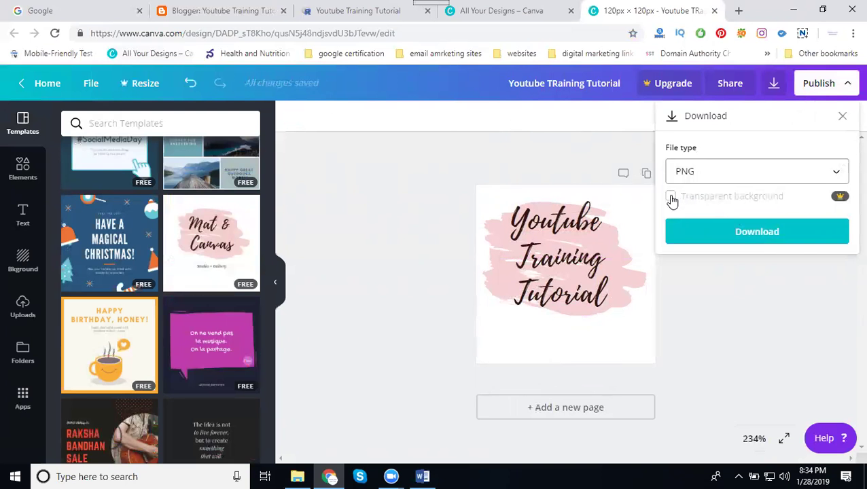
pyautogui.click(707, 231)
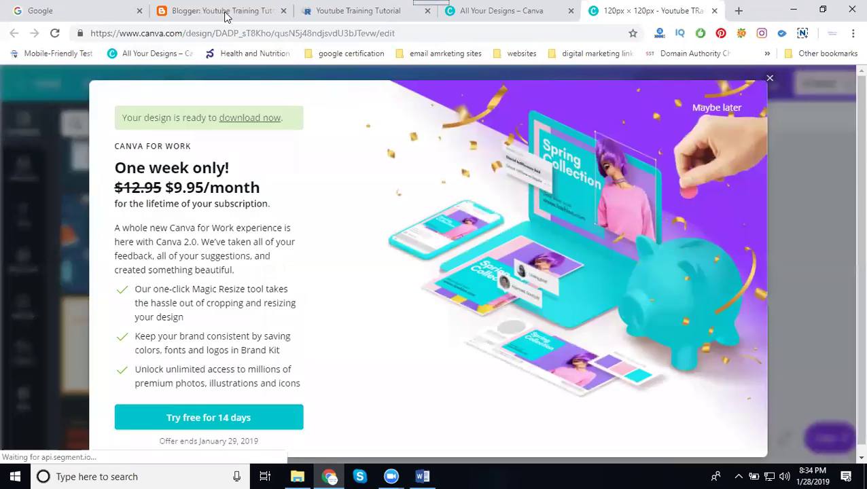
pyautogui.click(770, 81)
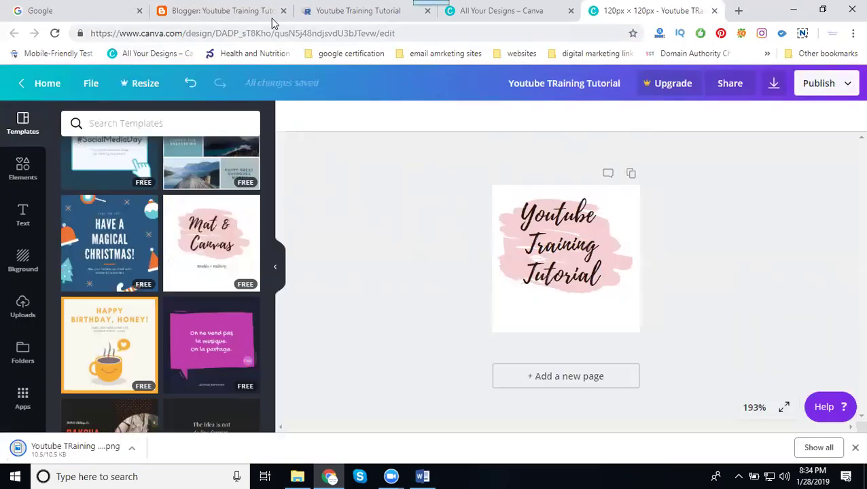
# Step: Switch to the Blogger layout and remove the current R image from the Header gadget
pyautogui.click(253, 10)
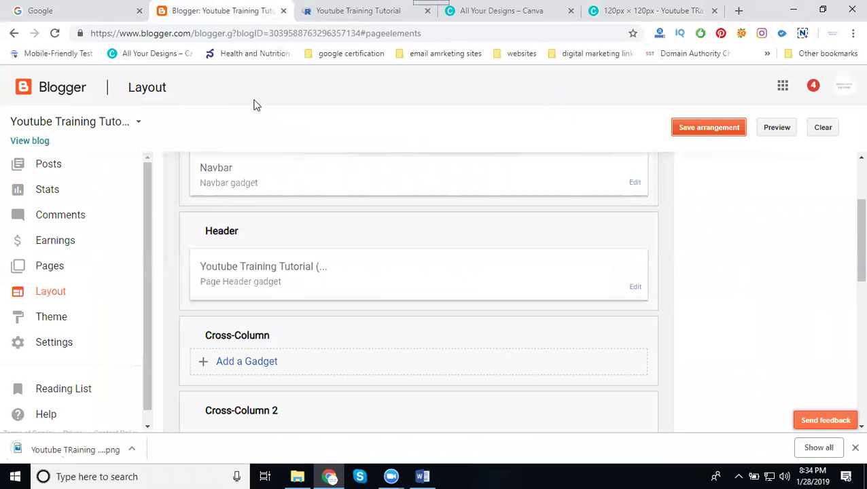
pyautogui.click(633, 288)
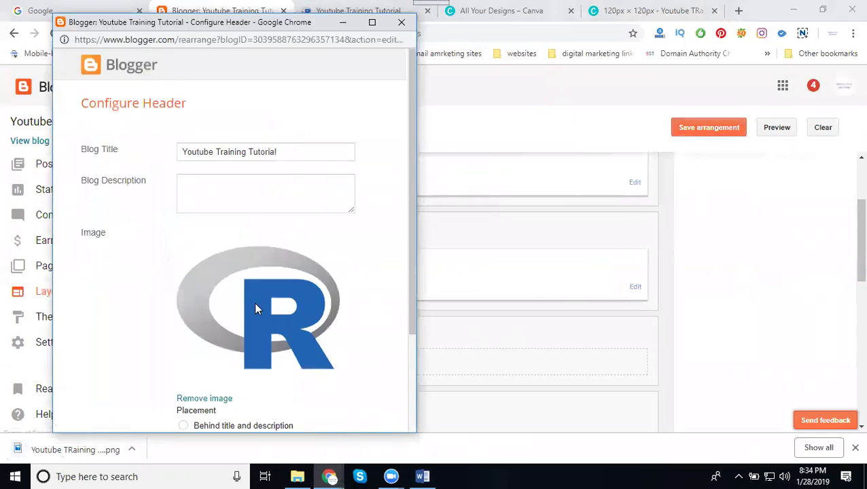
pyautogui.click(222, 399)
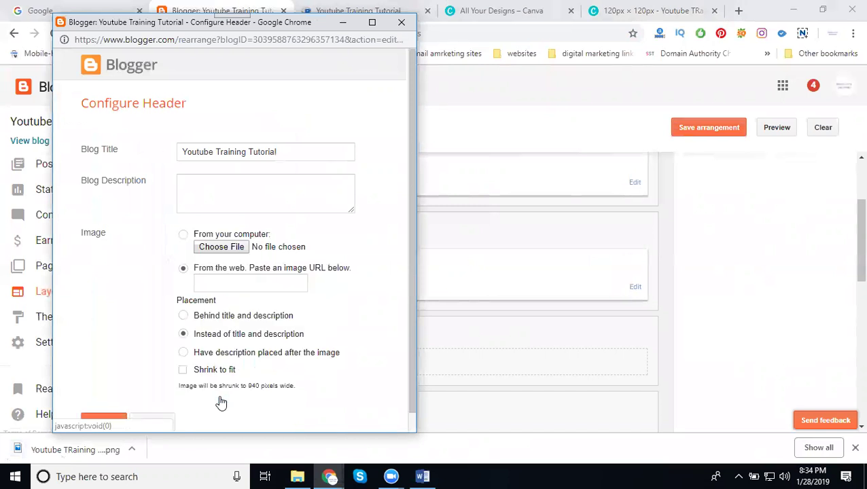
# Step: Upload the "Youtube Training Tutorial" logo PNG from the Downloads folder as the header image and save the header settings
pyautogui.click(222, 246)
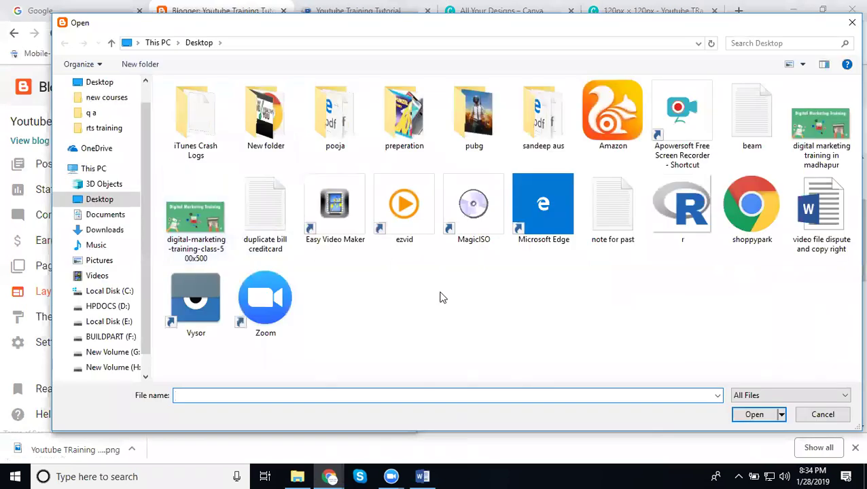
pyautogui.click(95, 233)
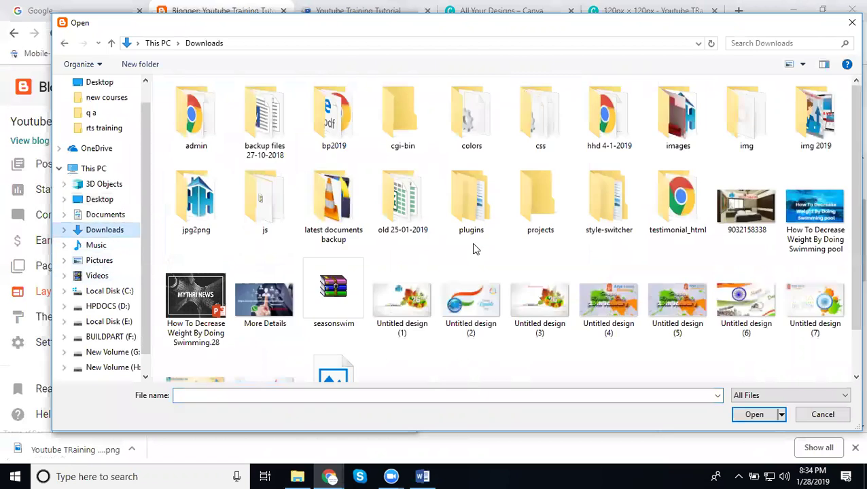
pyautogui.scroll(-1, 476, 265)
pyautogui.doubleClick(340, 320)
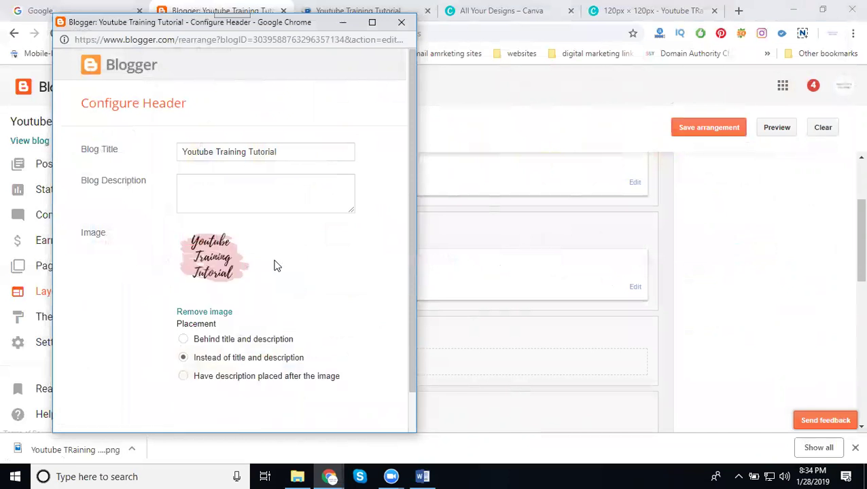
pyautogui.scroll(-1, 272, 264)
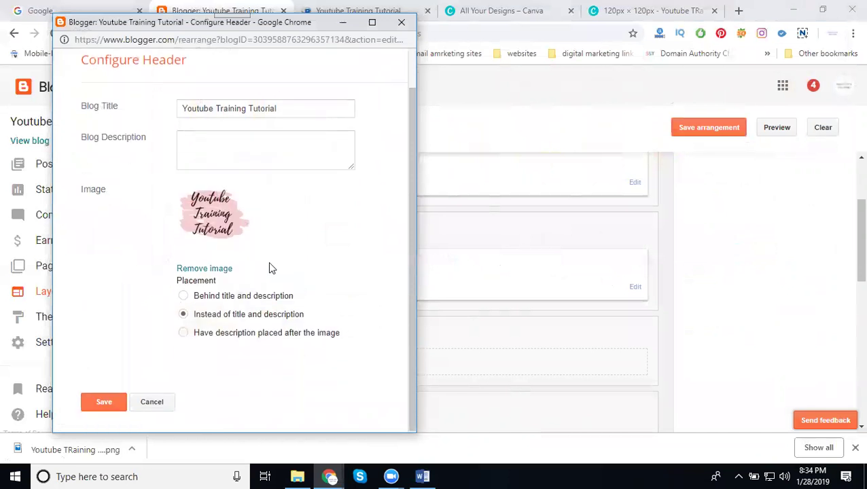
pyautogui.click(100, 403)
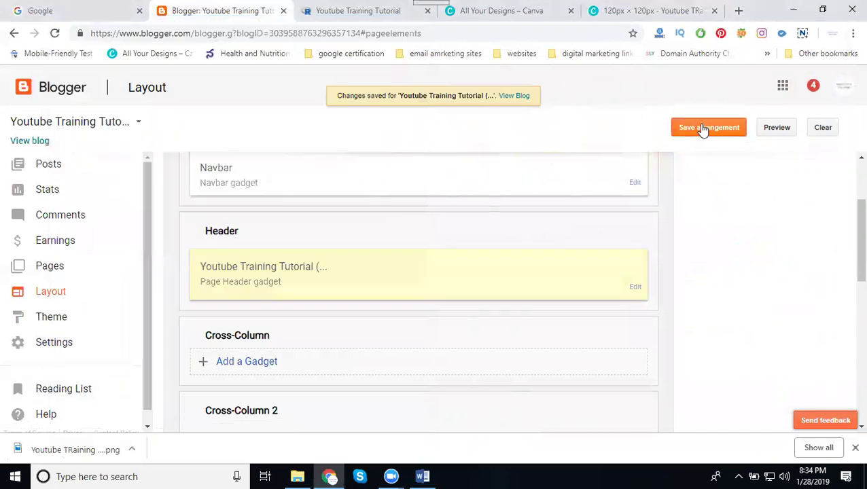
# Step: Save the layout arrangement and reload the live blog to check its header logo
pyautogui.click(703, 129)
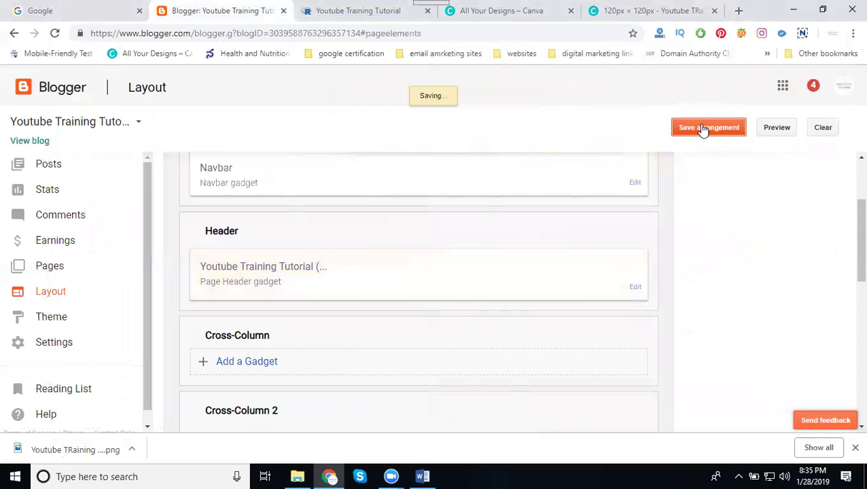
pyautogui.click(369, 12)
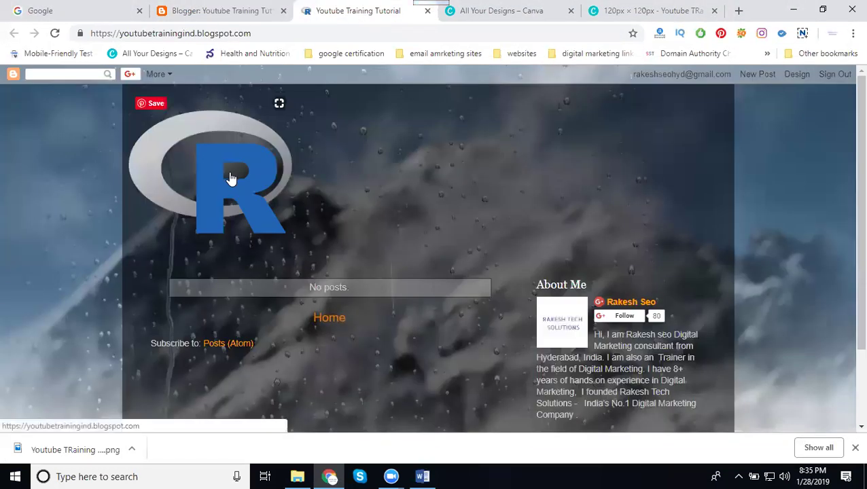
pyautogui.click(55, 34)
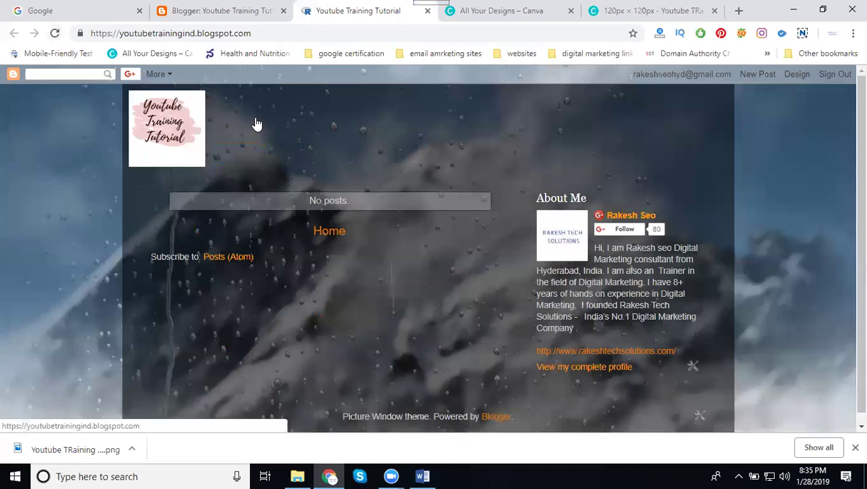
# Step: Switch back to the Canva design and browse the free templates for alternative logo designs
pyautogui.click(632, 18)
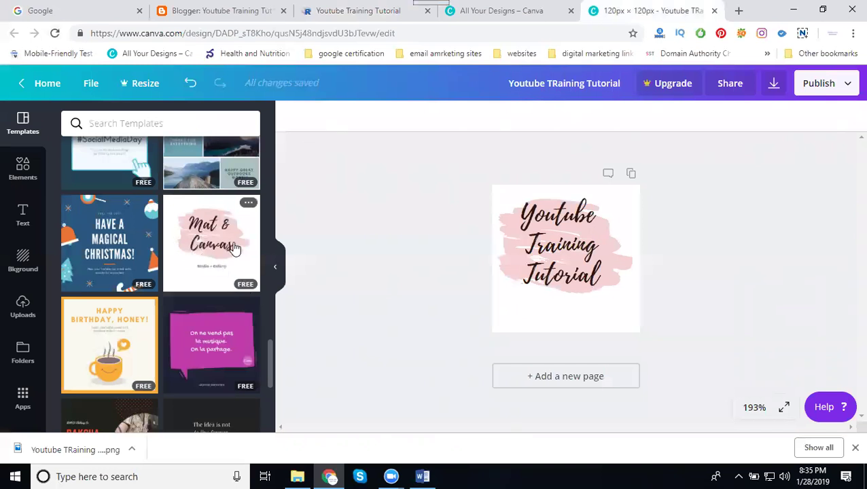
pyautogui.scroll(-8, 235, 248)
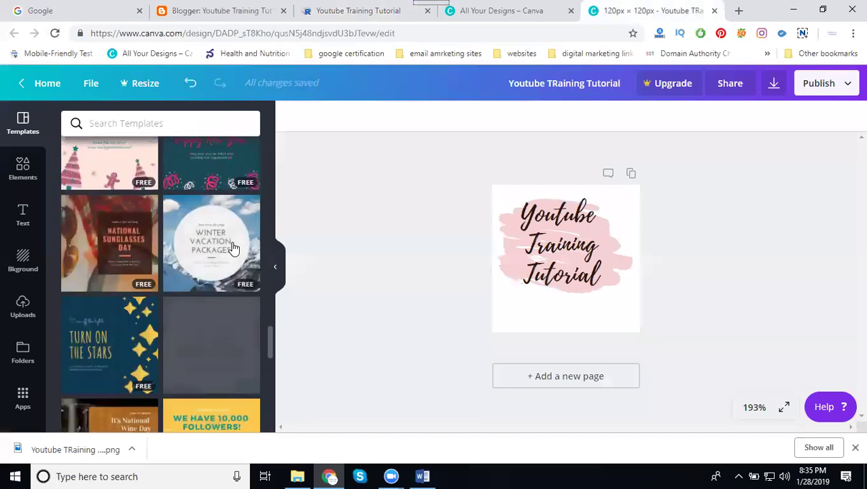
pyautogui.scroll(-4, 233, 248)
pyautogui.scroll(-3, 232, 248)
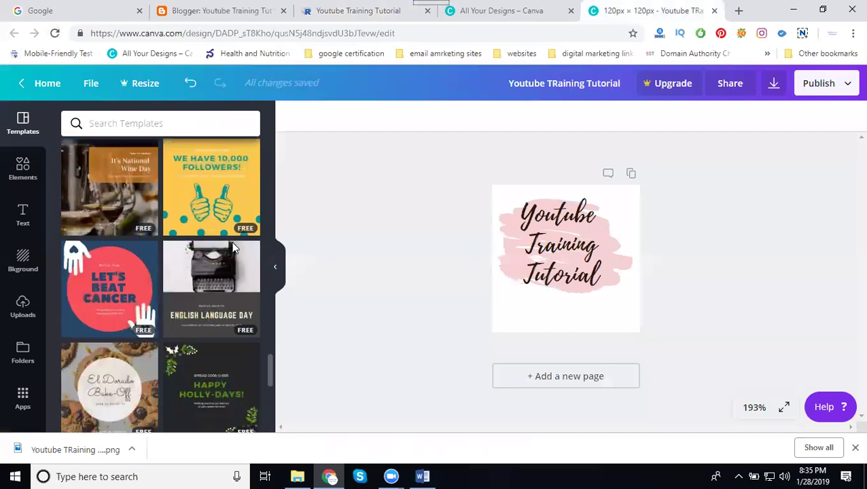
pyautogui.scroll(-6, 233, 248)
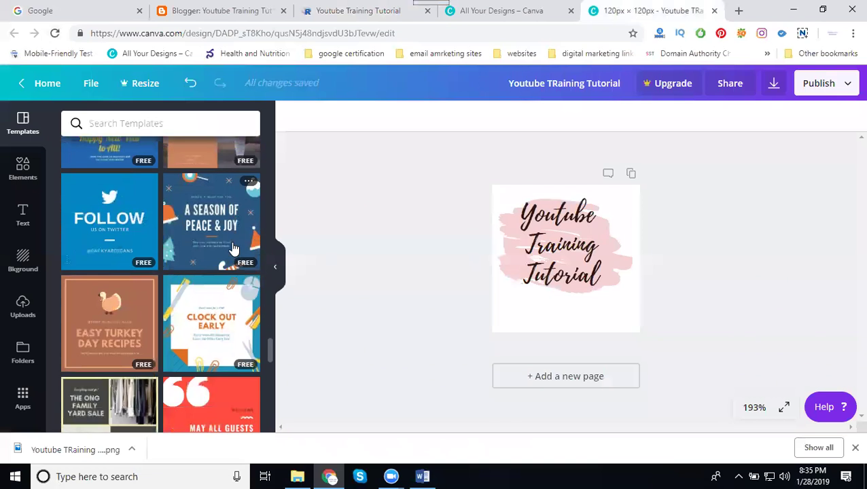
pyautogui.scroll(-3, 232, 248)
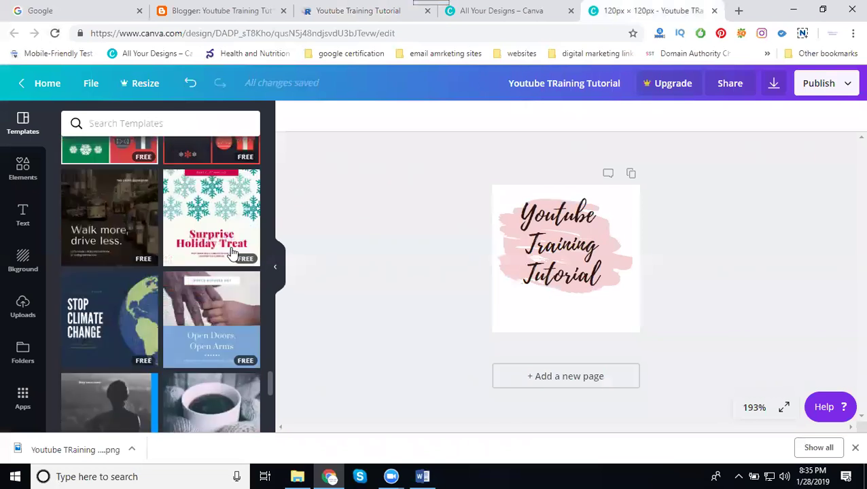
pyautogui.scroll(-5, 234, 251)
pyautogui.scroll(-8, 231, 257)
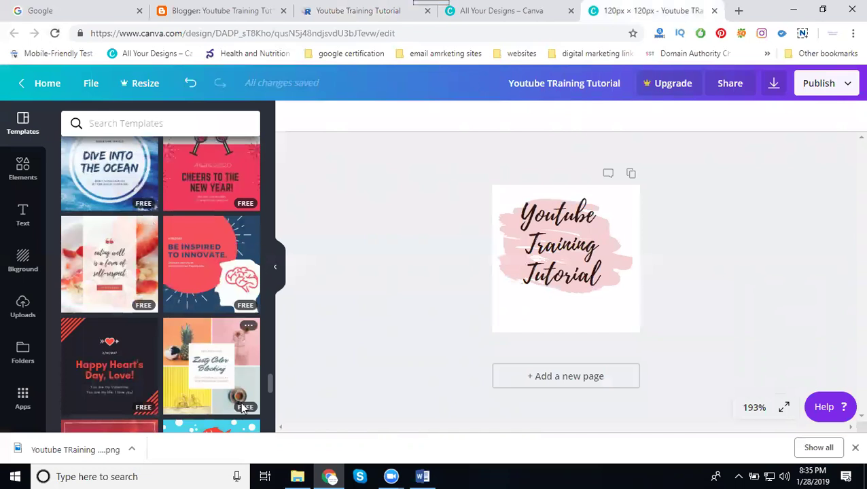
pyautogui.scroll(-15, 206, 320)
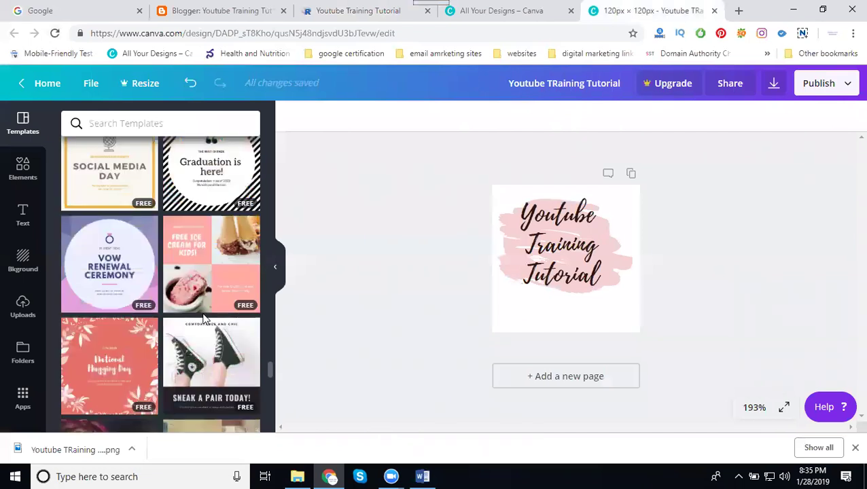
pyautogui.scroll(-1, 202, 312)
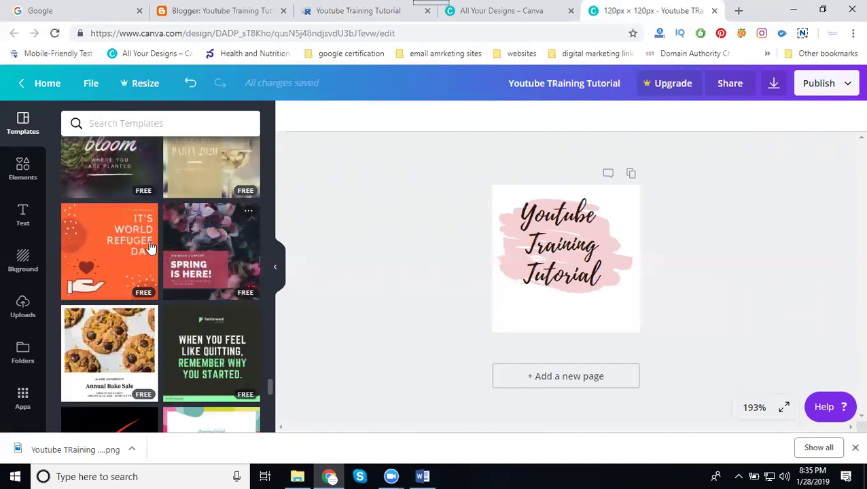
# Step: Browse Canva's elements and examine the full Free Photos collection for images usable in a logo
pyautogui.click(17, 166)
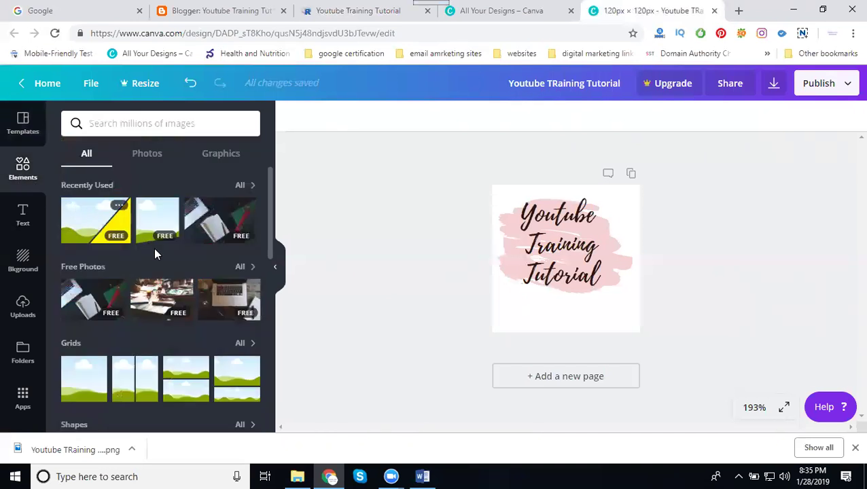
pyautogui.scroll(-1, 153, 256)
pyautogui.scroll(-1, 204, 224)
pyautogui.scroll(2, 241, 218)
pyautogui.click(242, 267)
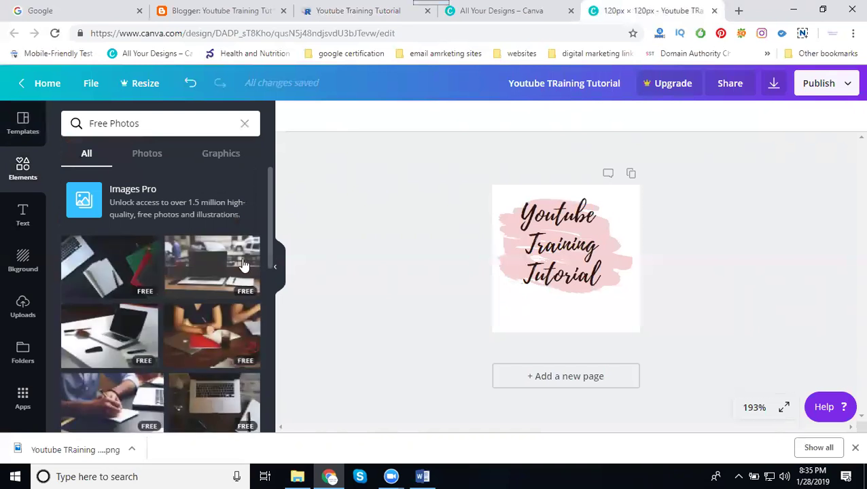
pyautogui.scroll(-6, 245, 265)
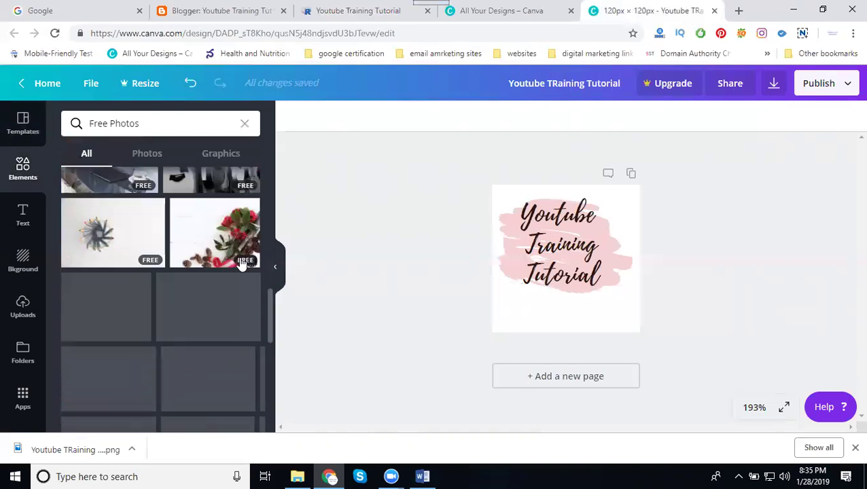
pyautogui.scroll(-4, 241, 265)
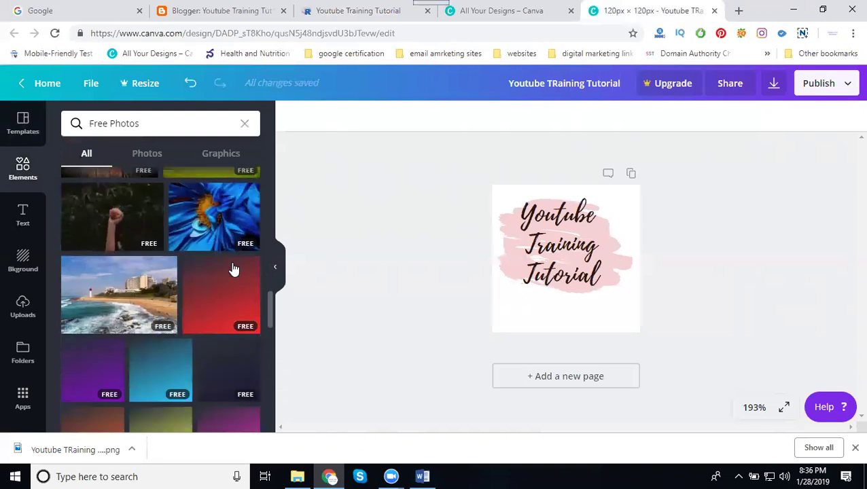
pyautogui.scroll(-6, 233, 267)
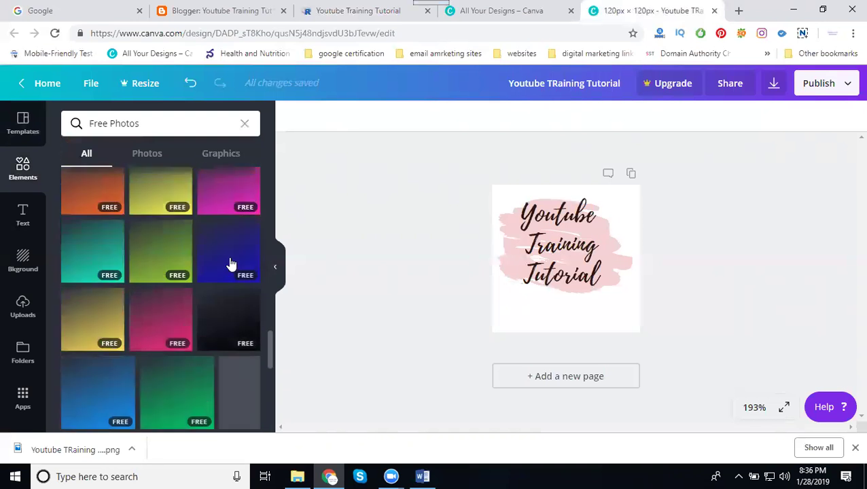
pyautogui.scroll(-6, 231, 263)
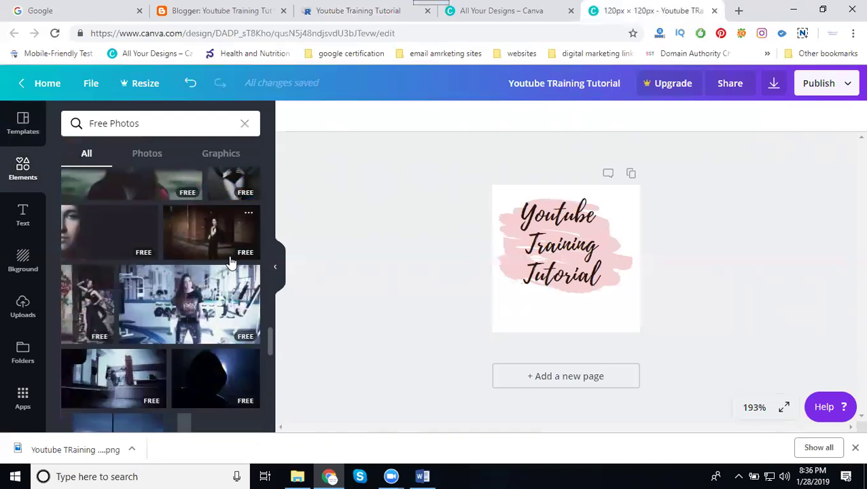
pyautogui.scroll(-8, 228, 262)
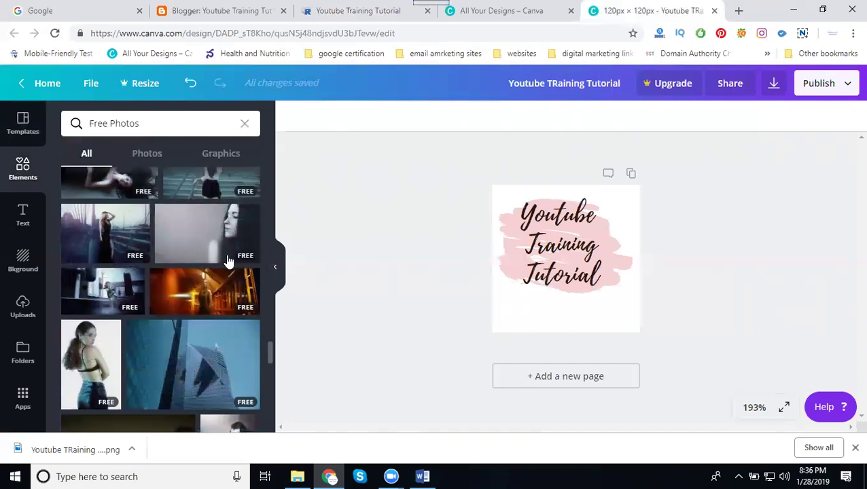
pyautogui.scroll(-6, 226, 261)
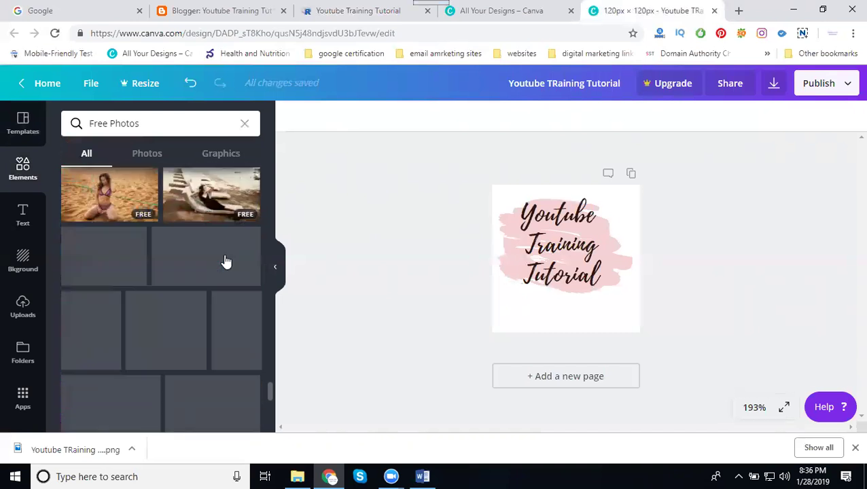
pyautogui.scroll(-3, 226, 261)
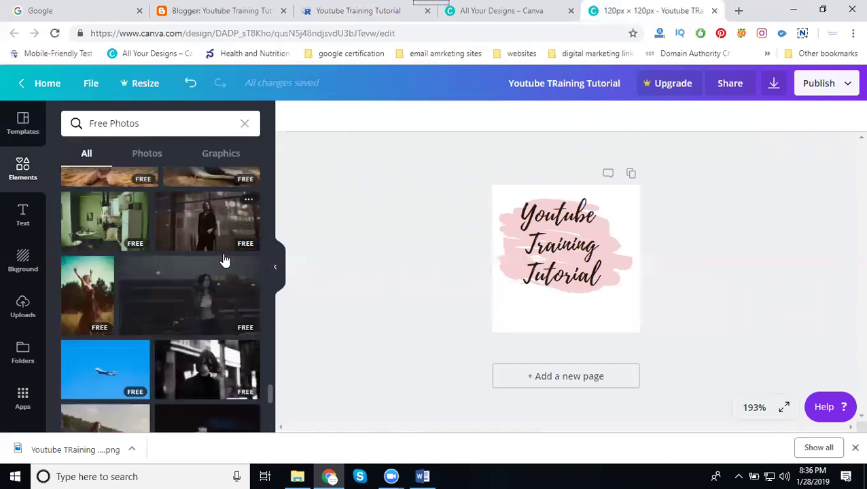
pyautogui.scroll(-8, 225, 260)
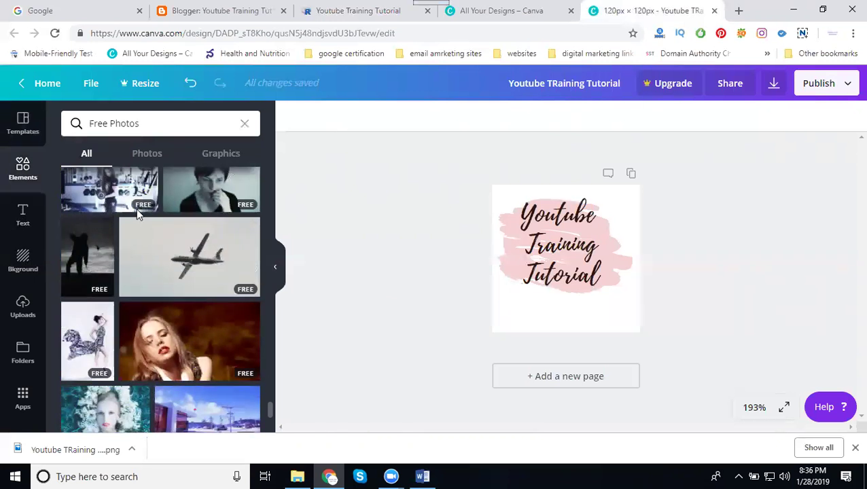
# Step: Return to the template gallery and look through more of its designs
pyautogui.click(23, 129)
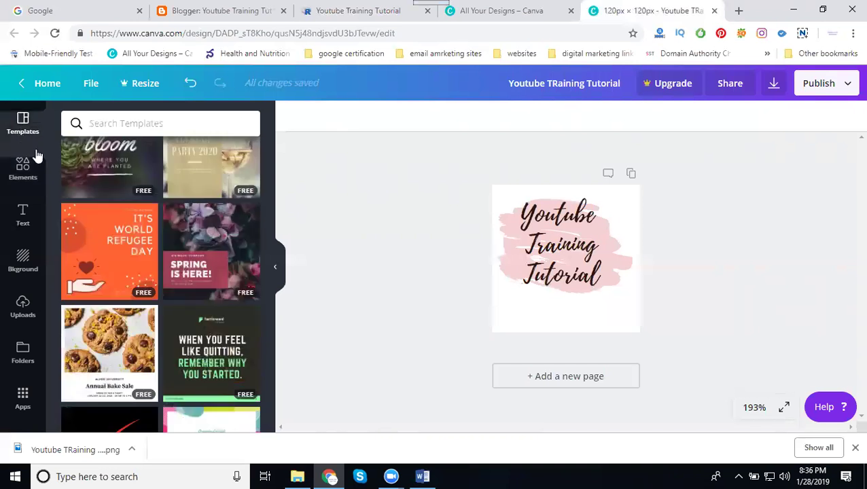
pyautogui.scroll(-4, 141, 230)
pyautogui.scroll(-3, 141, 230)
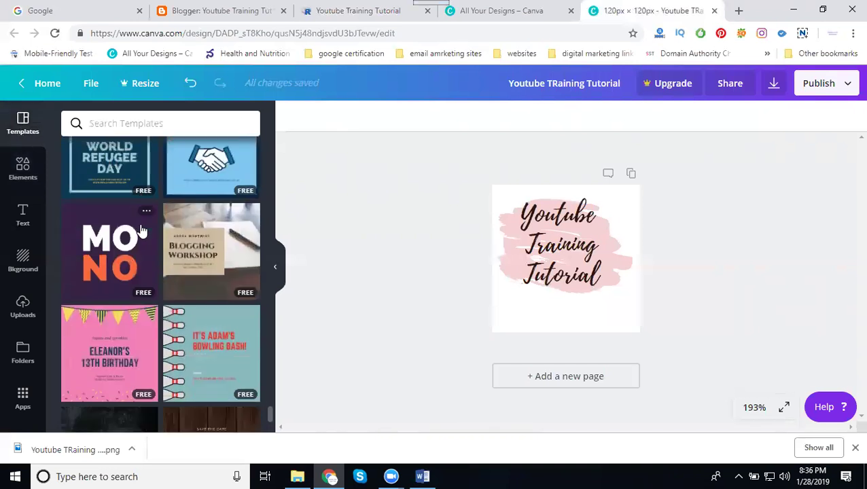
# Step: Switch to the live blog to view its header logo and favicon
pyautogui.click(180, 10)
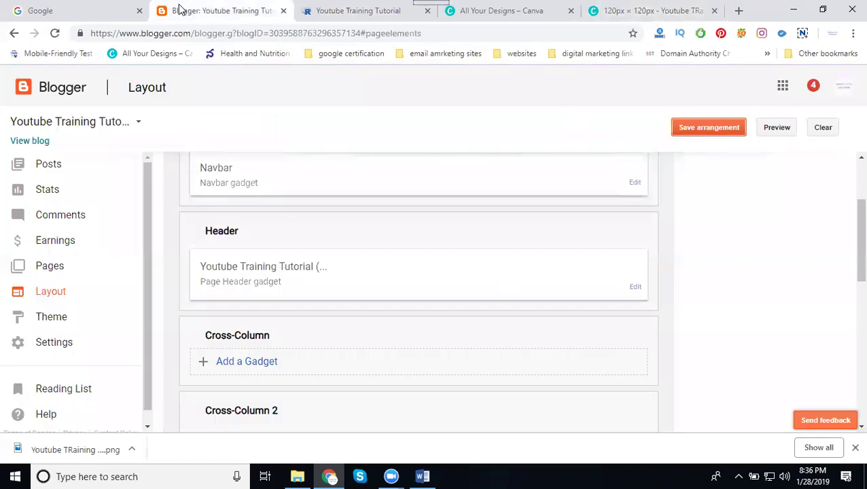
pyautogui.click(307, 12)
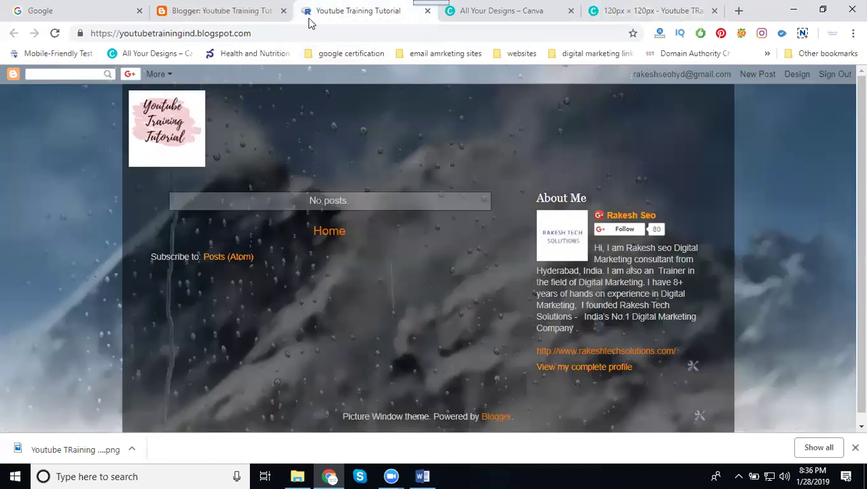